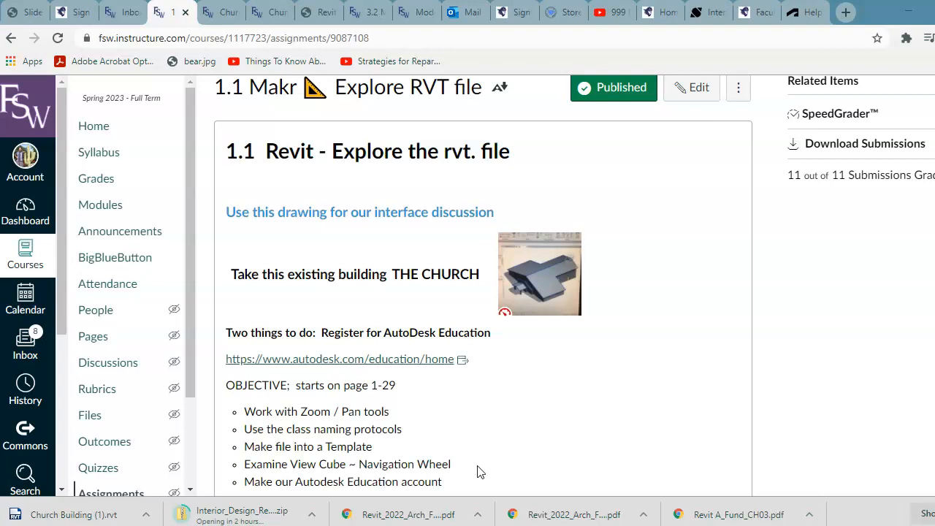
- Review the 1.1 Revit assignment instructions and download the linked Church Building.rvt file
scroll(489, 453, "down", 2)
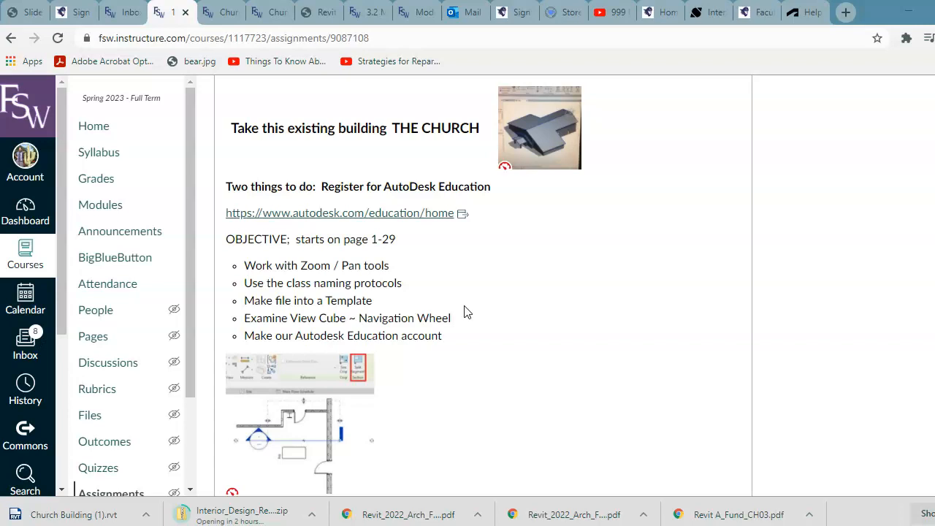
scroll(501, 343, "down", 4)
scroll(501, 329, "down", 4)
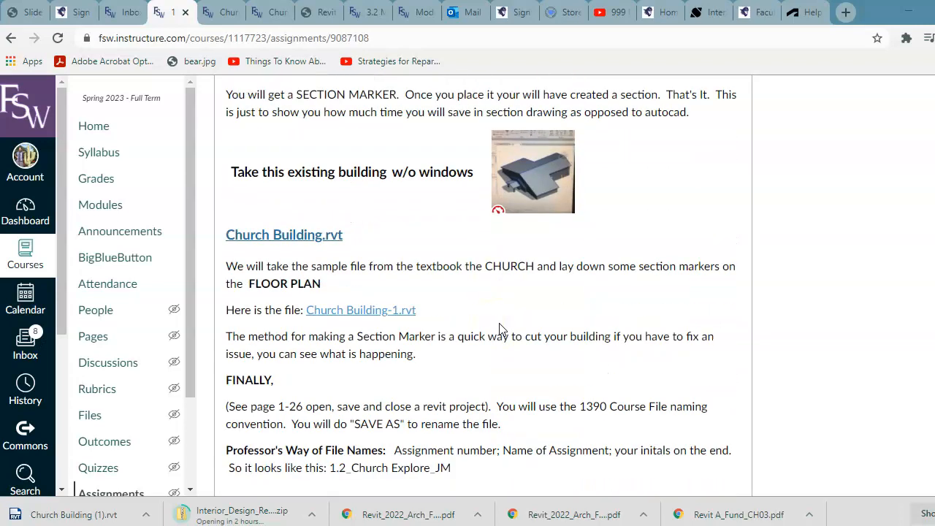
scroll(510, 320, "down", 1)
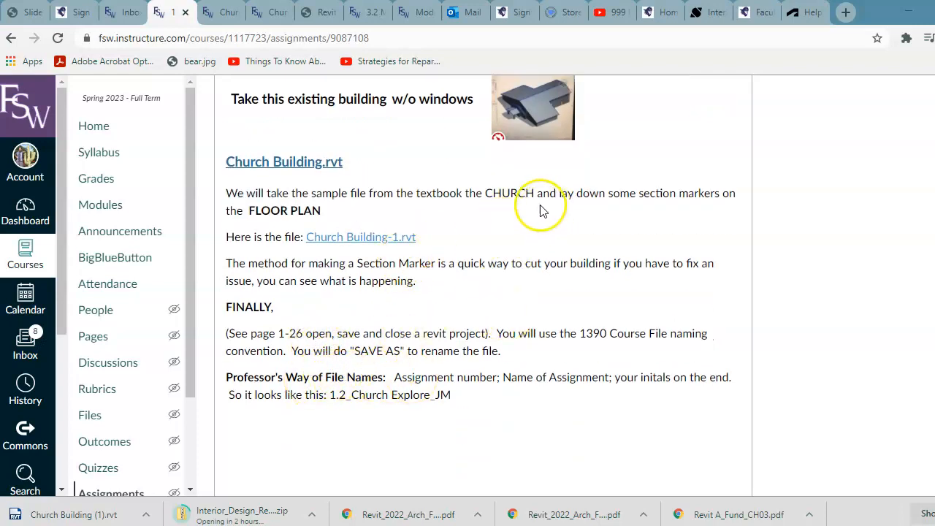
scroll(540, 219, "up", 2)
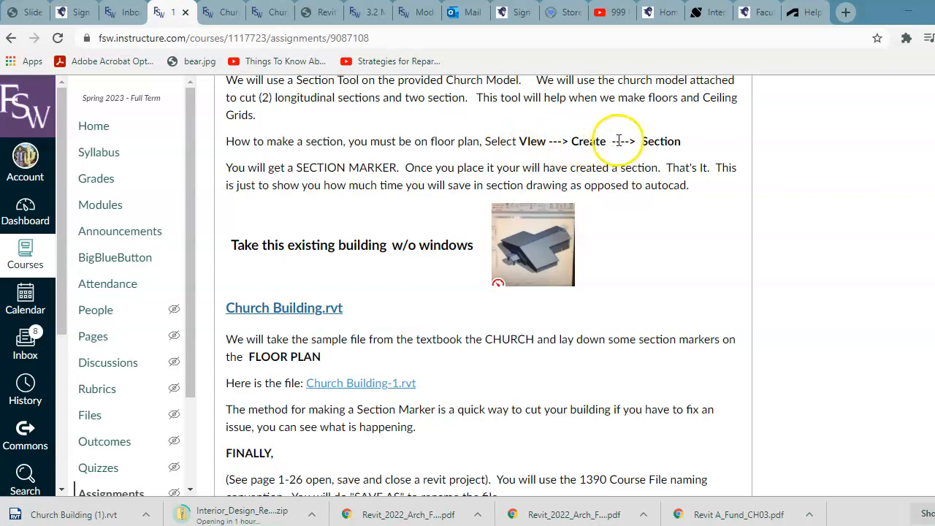
scroll(475, 219, "down", 4)
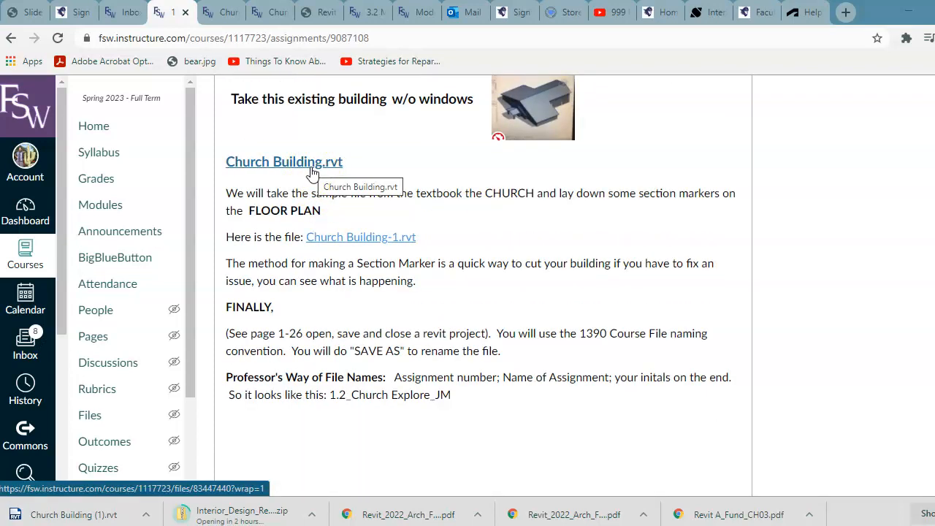
left_click(312, 171)
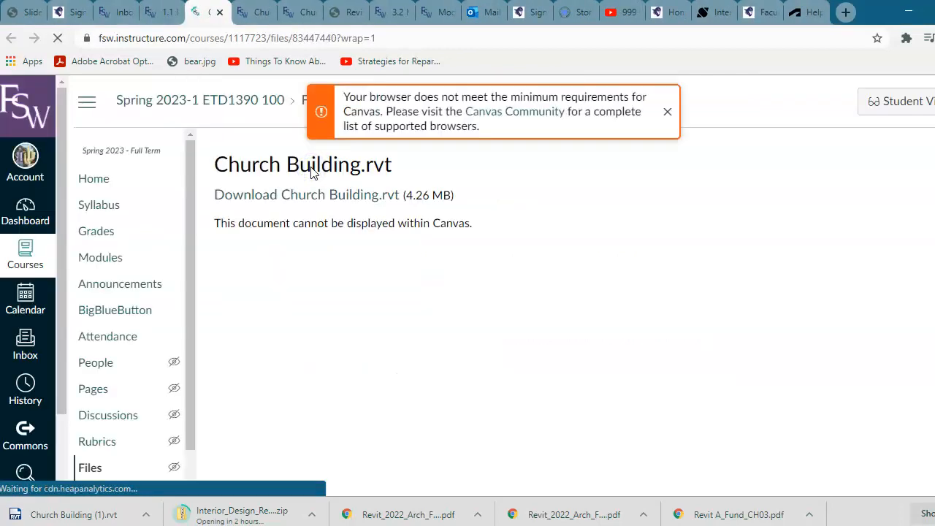
left_click(341, 197)
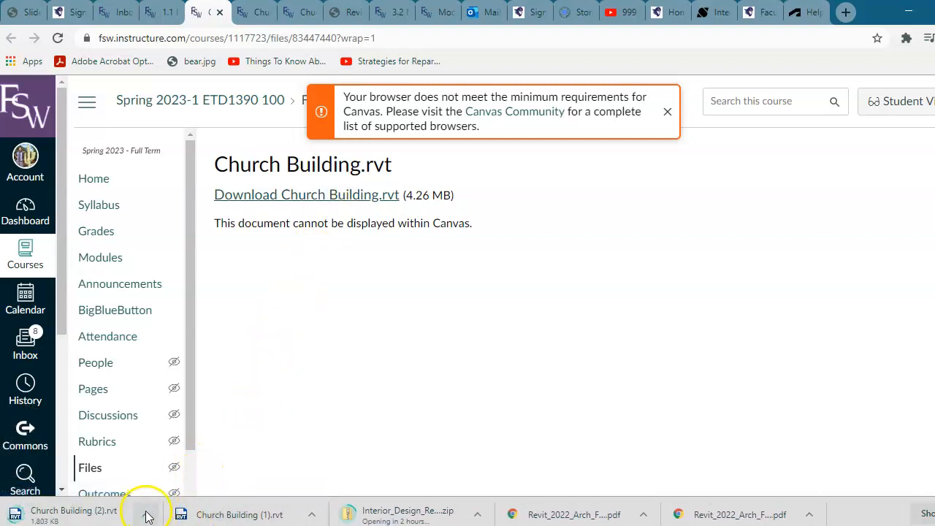
- Open the downloaded Church Building file in Revit and cancel the model upgrade
left_click(146, 513)
left_click(183, 406)
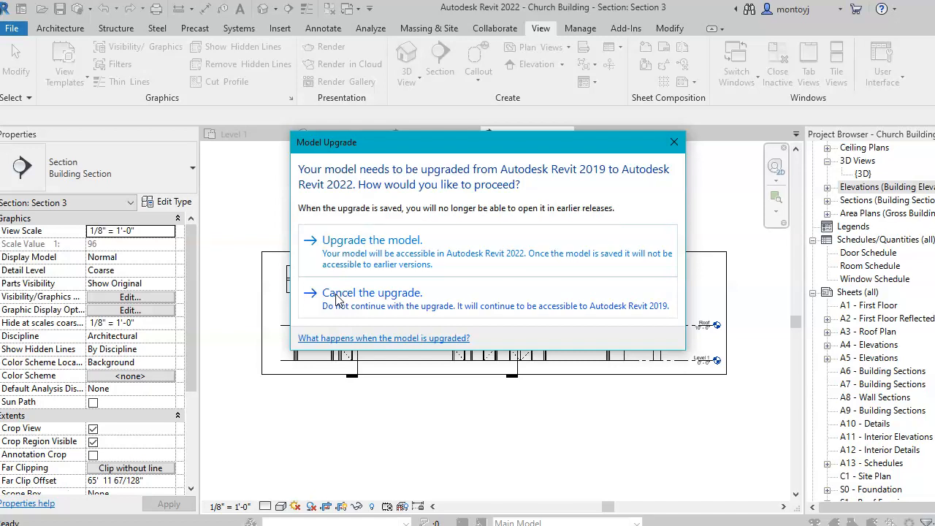
left_click(337, 296)
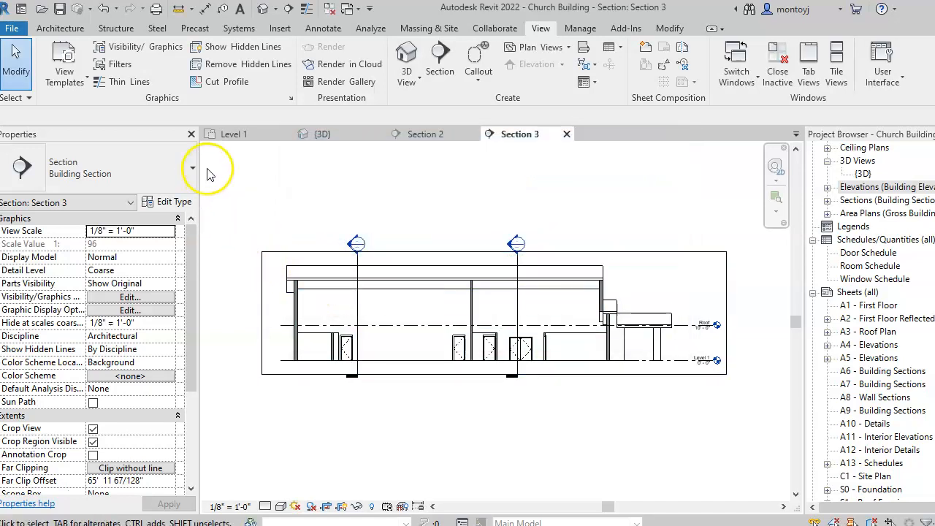
- Switch to the Level 1 floor plan and delete the vertical section running the length of the church, including its view
scroll(873, 307, "up", 2)
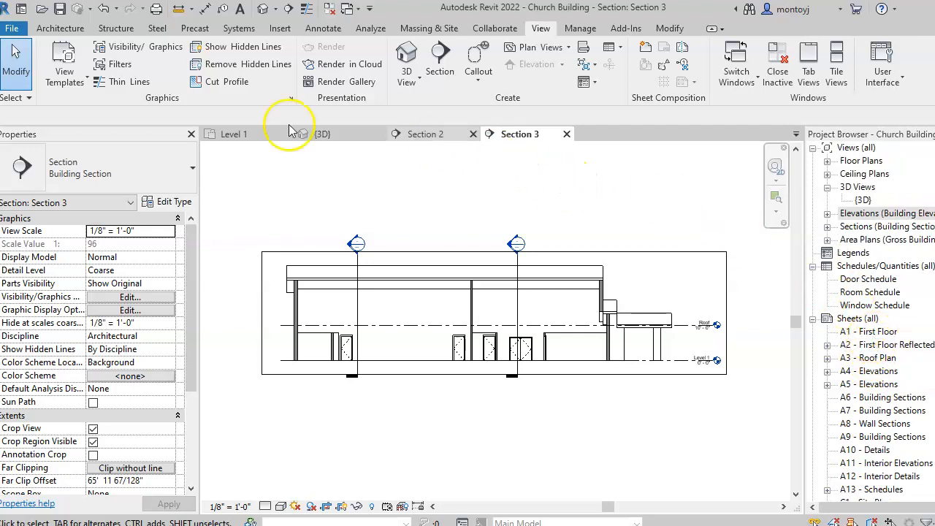
left_click(236, 134)
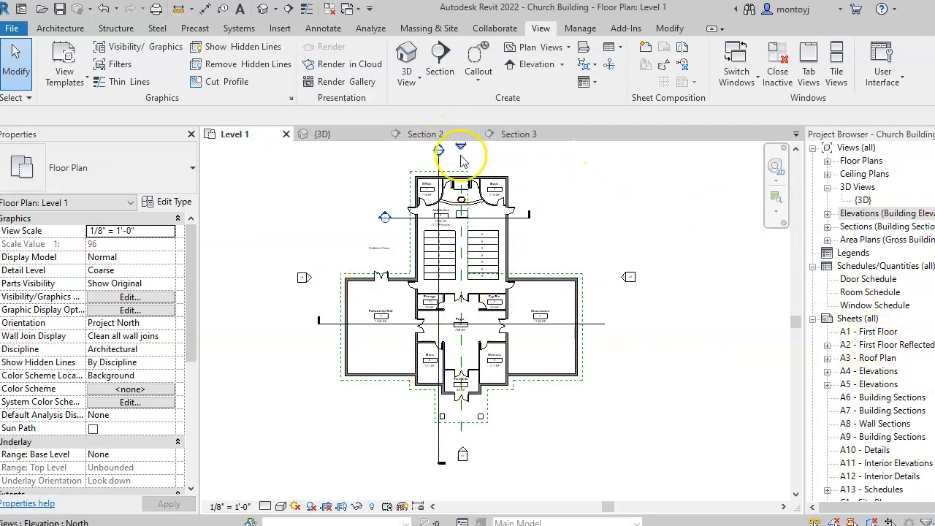
scroll(519, 166, "down", 1)
middle_click_drag(524, 192, 572, 321)
scroll(535, 282, "up", 2)
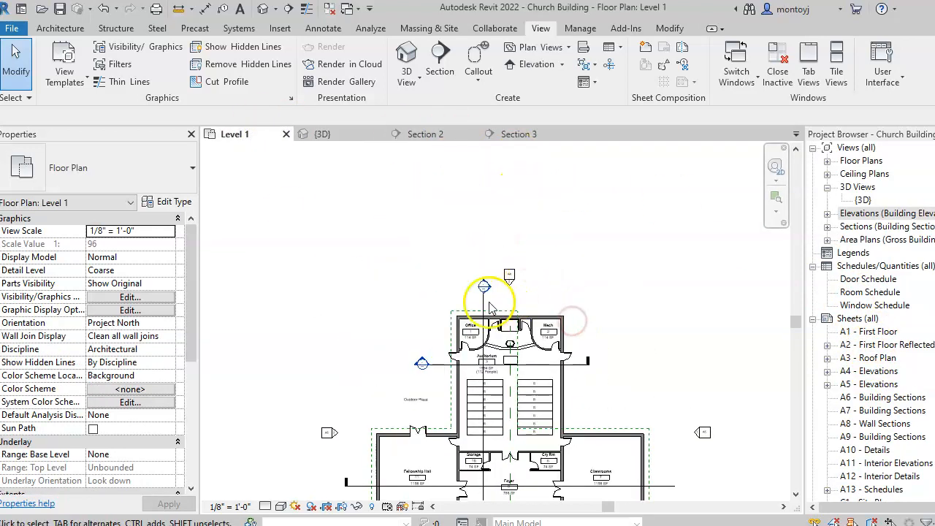
left_click_drag(492, 300, 461, 279)
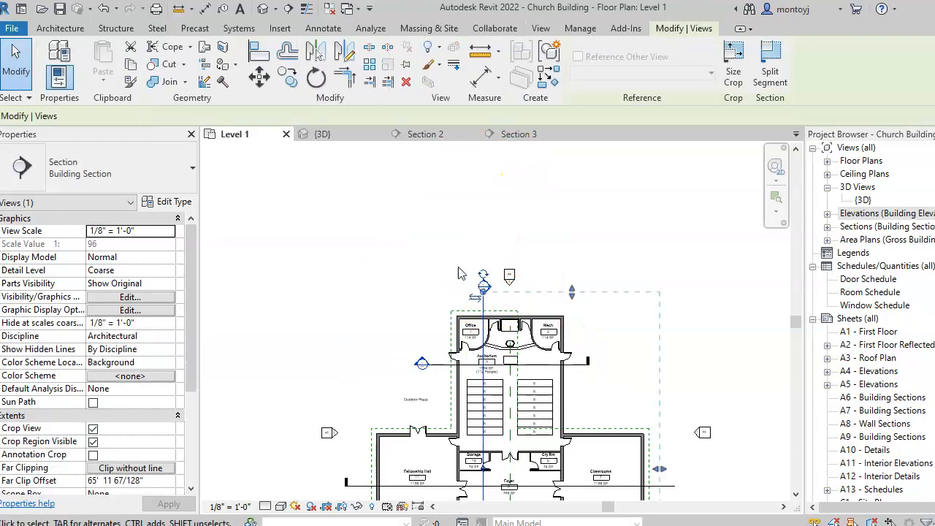
key("Delete")
left_click(546, 320)
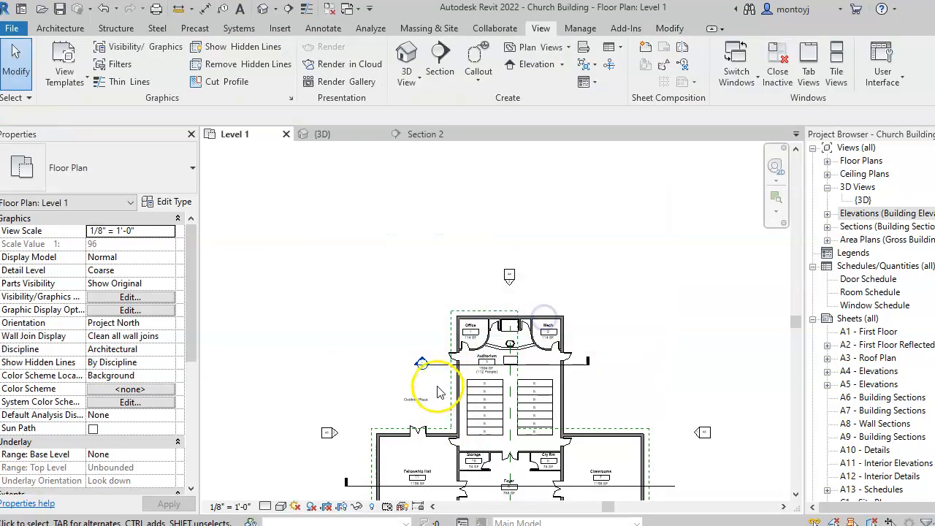
- Delete the horizontal section crossing the auditorium, including its section view
left_click(393, 349)
key("Delete")
left_click(549, 319)
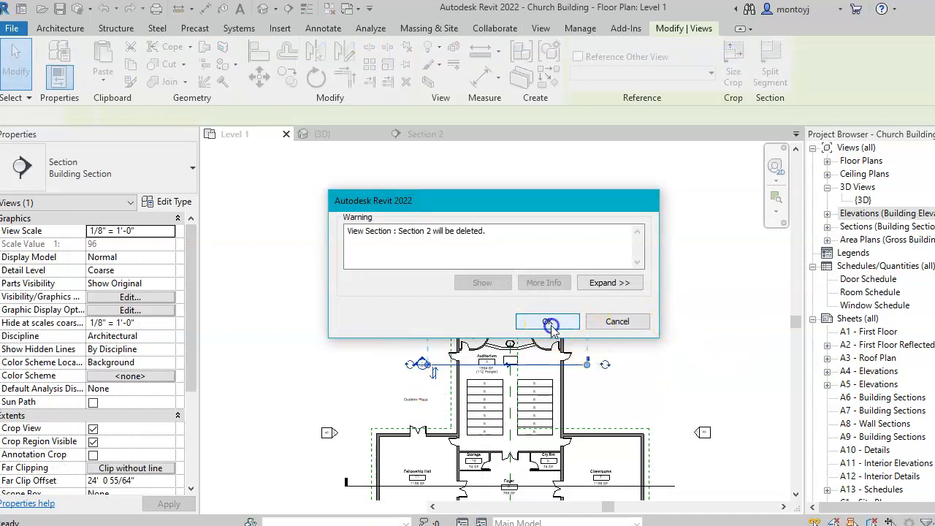
- Delete the remaining horizontal section through the fellowship hall, foyer and classrooms, including its view
scroll(689, 399, "down", 1)
middle_click_drag(681, 393, 647, 273)
scroll(279, 340, "up", 1)
left_click_drag(456, 364, 405, 330)
left_click(405, 330)
key("Delete")
left_click(442, 348)
left_click(442, 350)
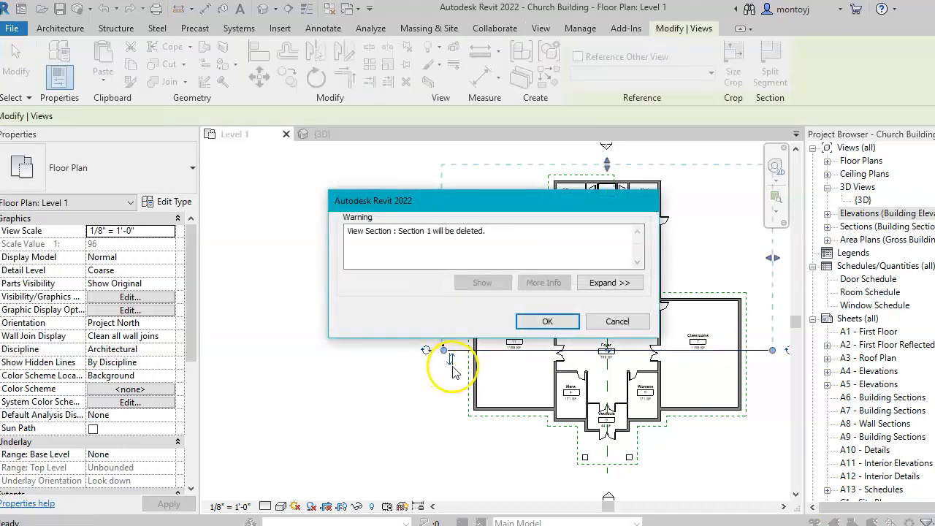
left_click(547, 322)
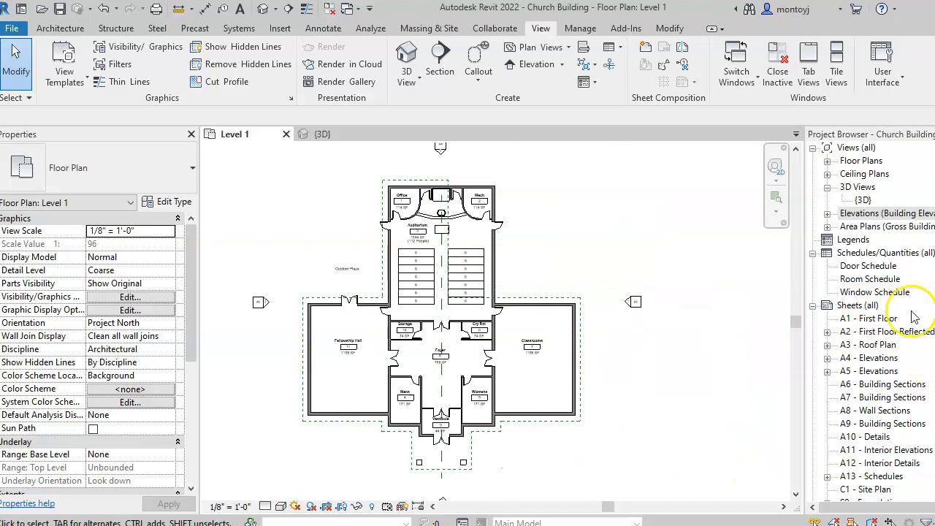
- Collapse the sheets in the project browser and expand the floor plans, ceiling plans and elevations
left_click(813, 306)
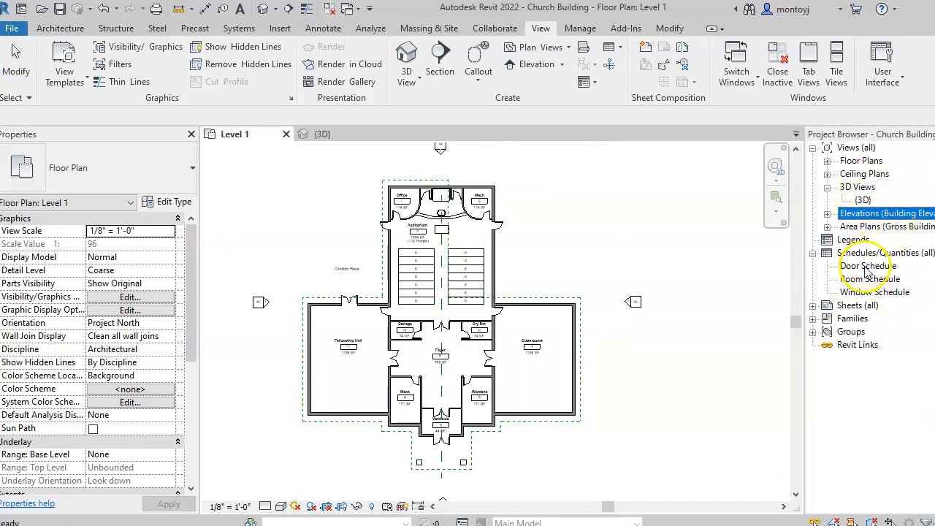
left_click(813, 149)
left_click(813, 149)
left_click(828, 161)
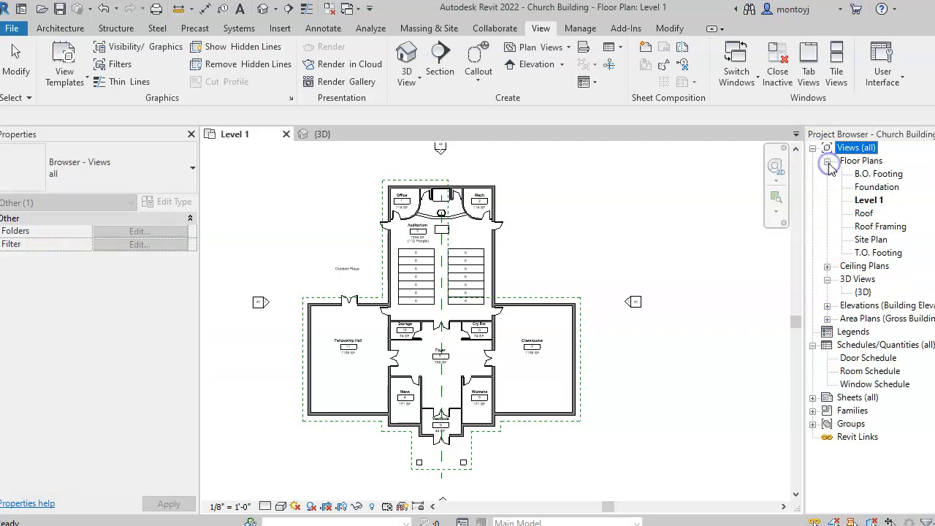
left_click(828, 266)
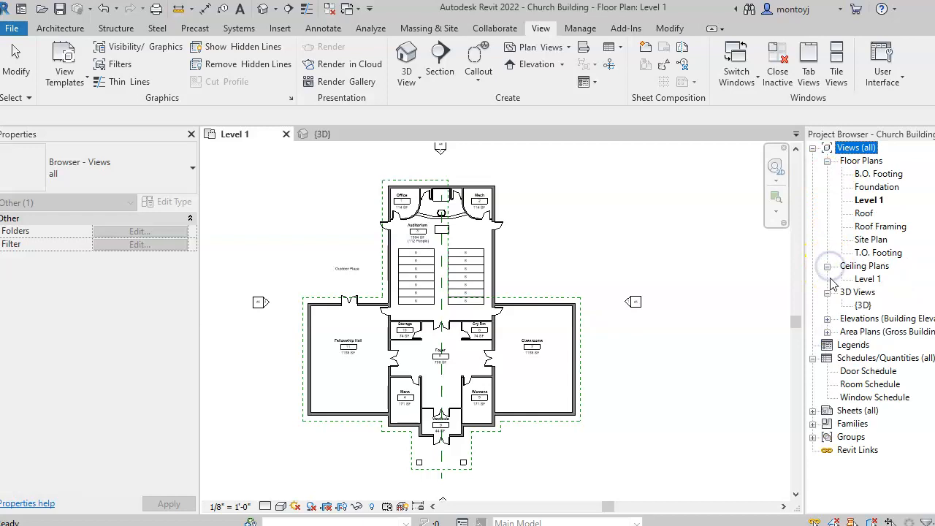
left_click(828, 320)
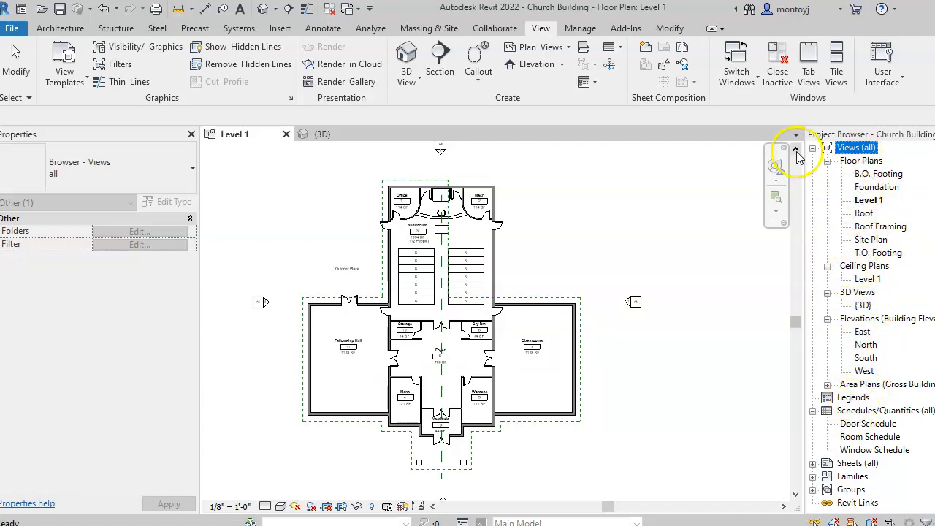
- Create a horizontal building section across the auditorium, starting at the outdoor plaza and ending beyond the opposite exterior wall
left_click(62, 29)
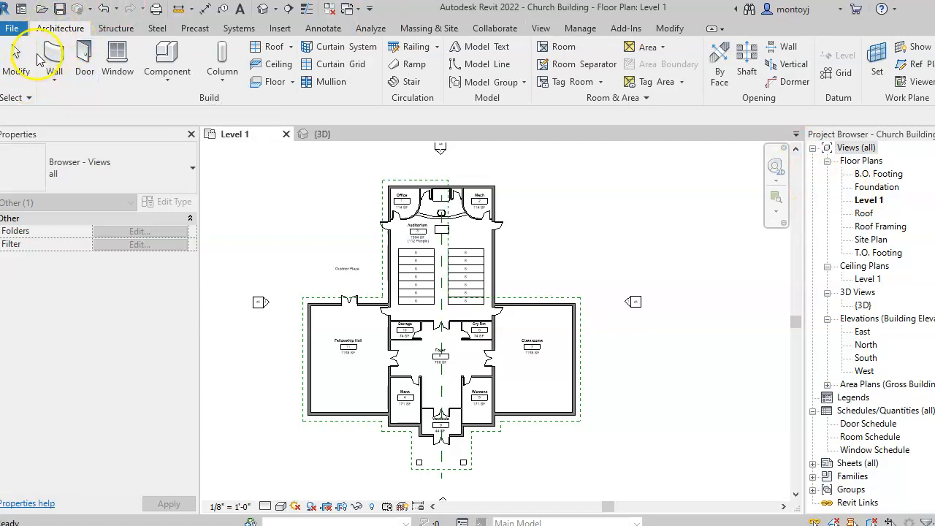
left_click(541, 29)
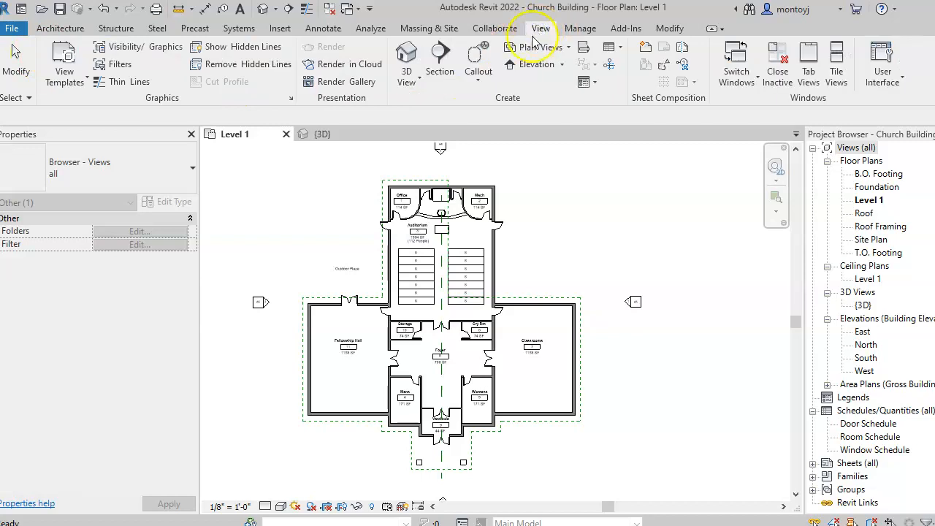
left_click(439, 63)
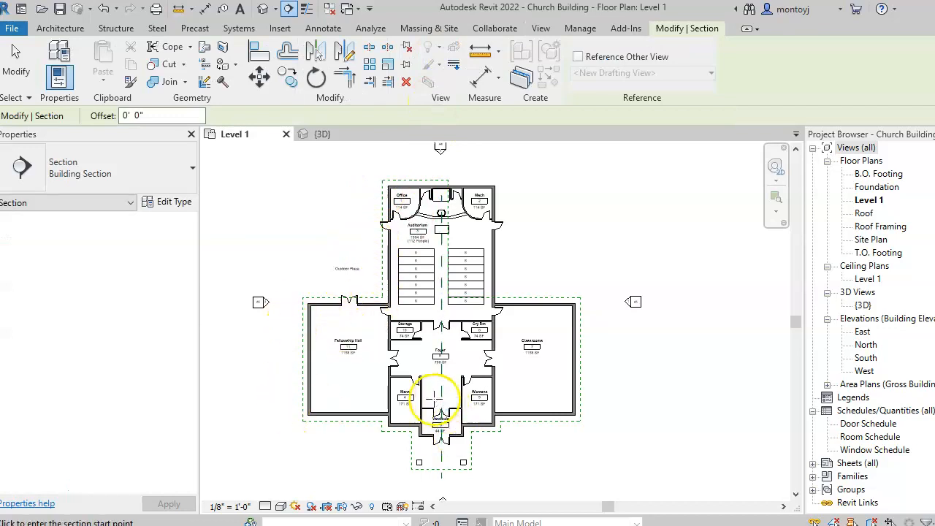
left_click(349, 246)
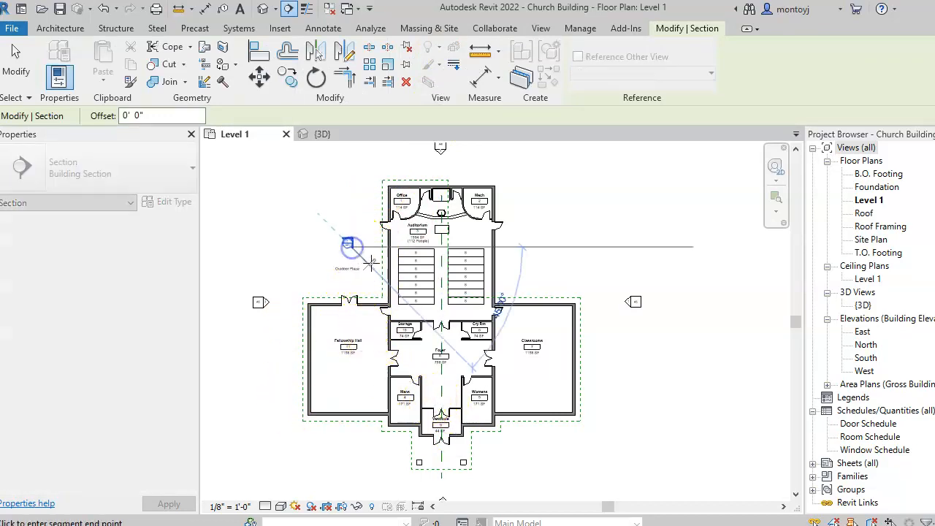
left_click(529, 246)
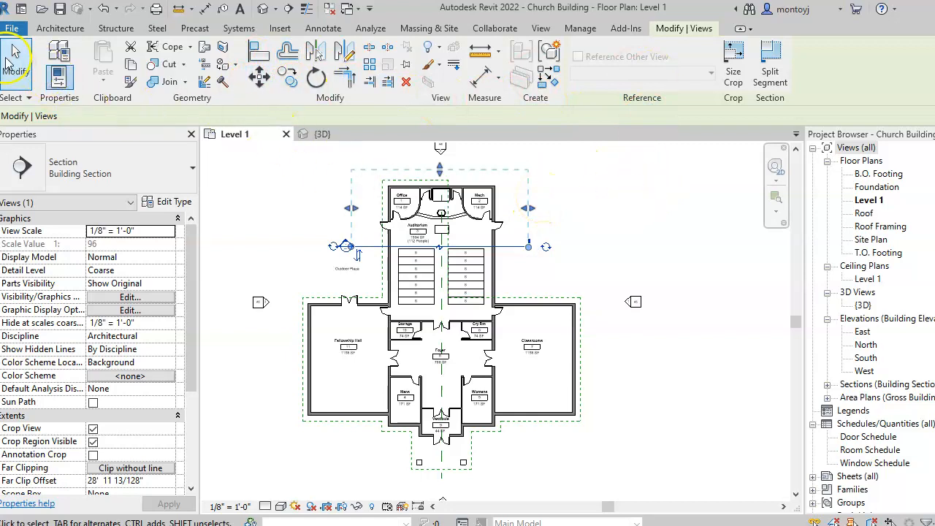
left_click(15, 55)
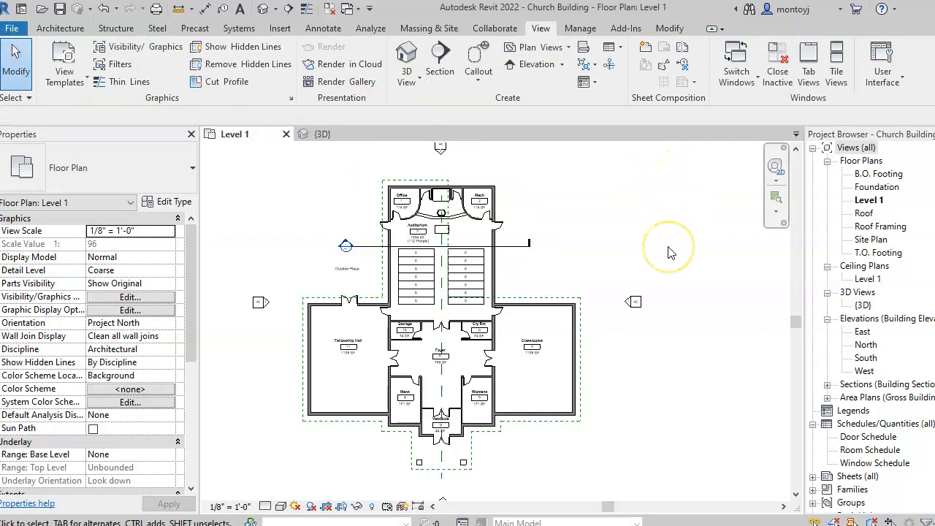
- Expand the building sections in the project browser and open the Section 1 view
left_click(827, 385)
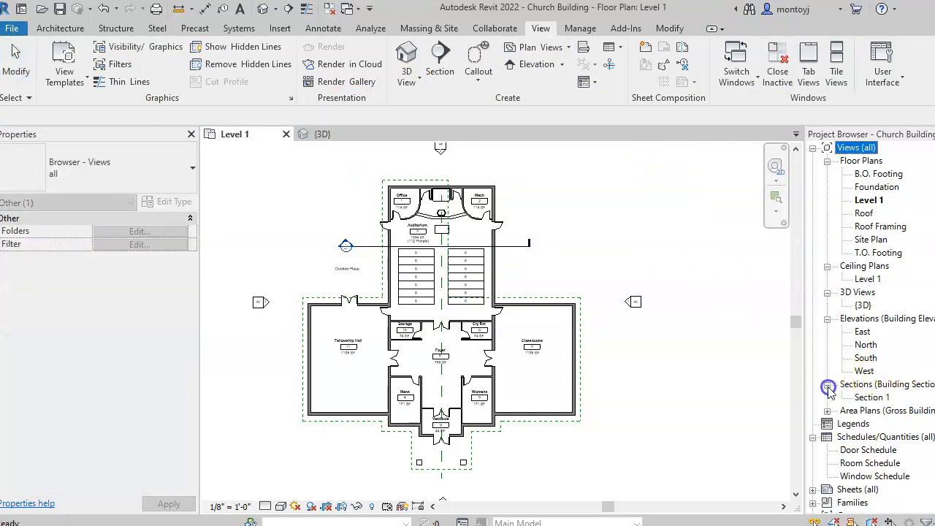
right_click(877, 398)
left_click(660, 359)
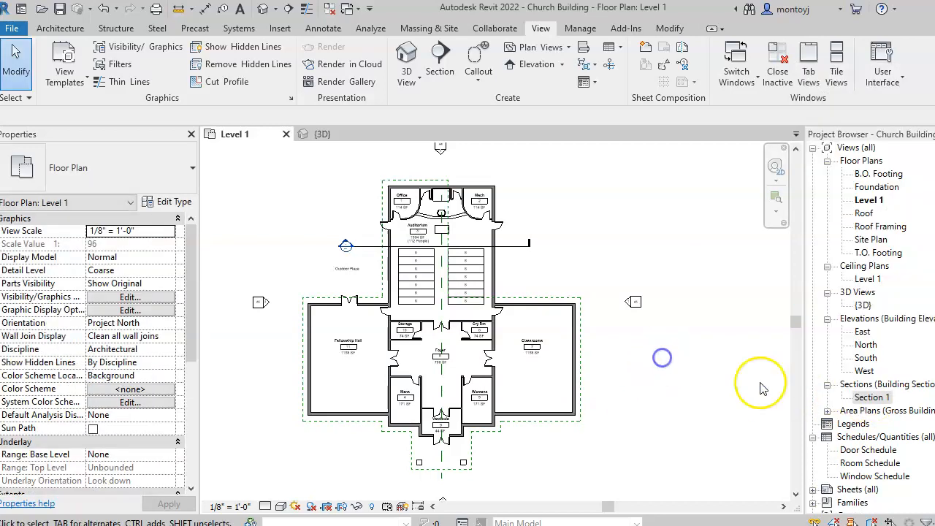
left_click(868, 399)
double_click(868, 399)
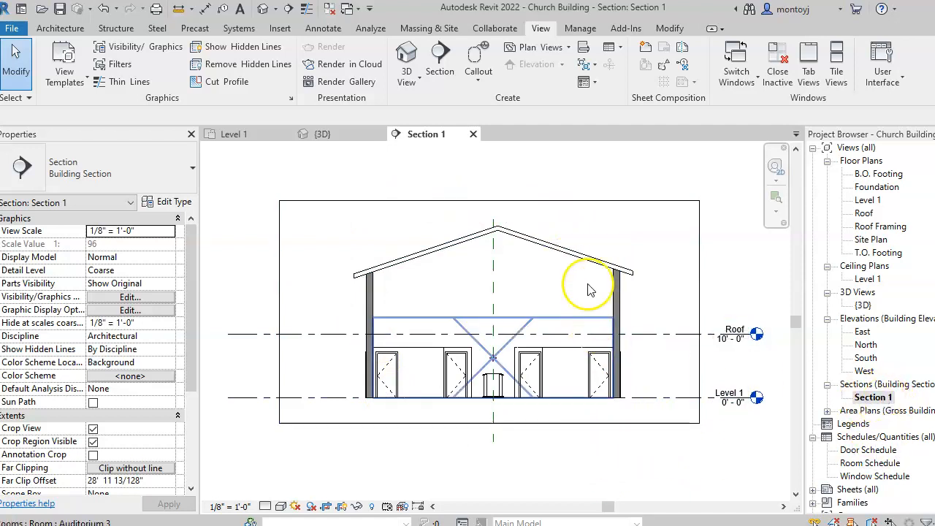
- Return to the Level 1 floor plan and create a vertical building section through the full length of the church, from above the auditorium to below the entrance
left_click(245, 135)
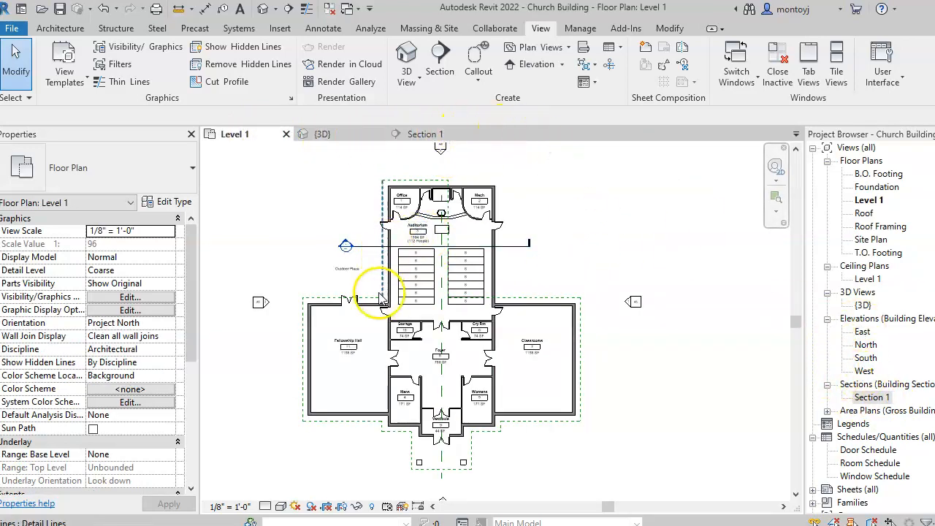
left_click(440, 58)
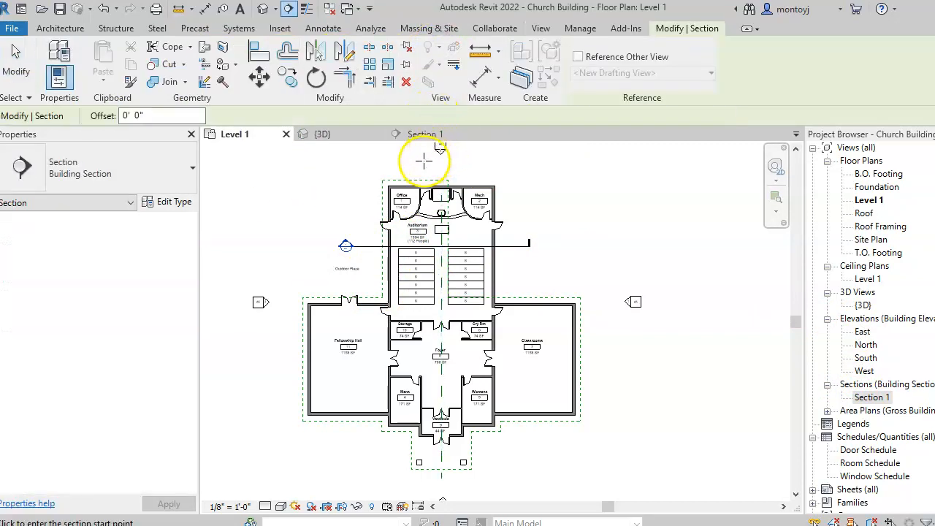
left_click(429, 158)
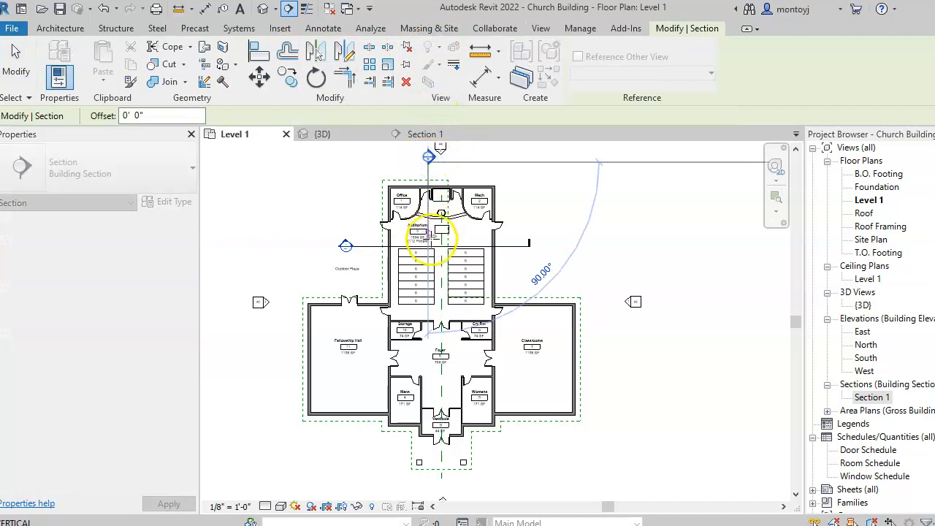
left_click(428, 483)
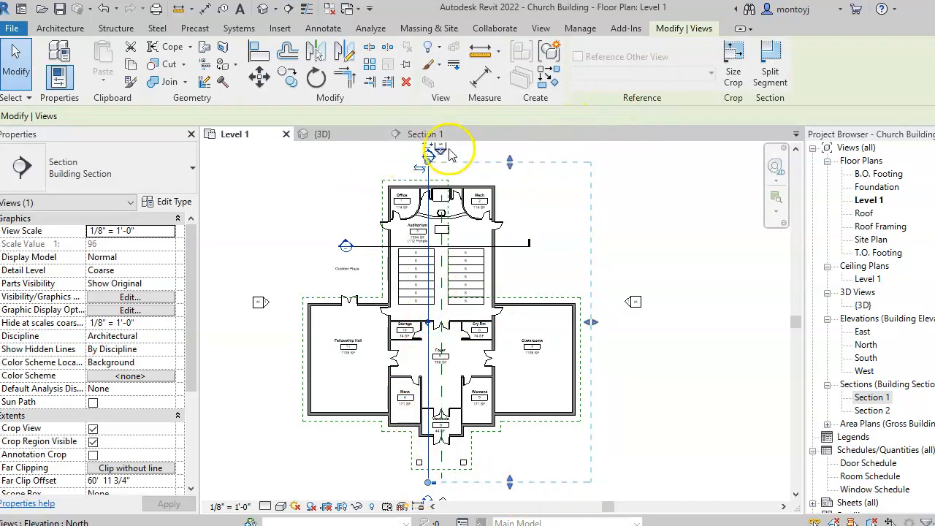
scroll(435, 163, "up", 5)
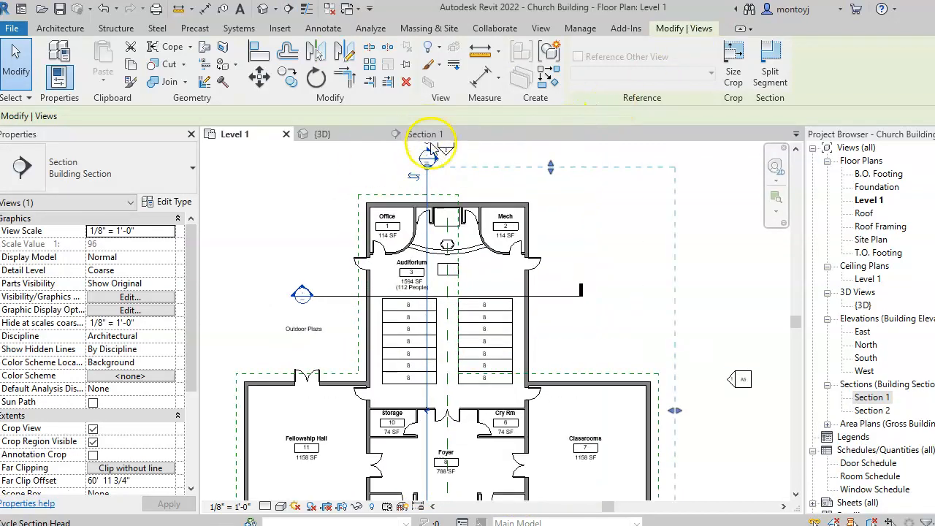
- Examine the extents of the vertical building section and its head above the auditorium on the Level 1 floor plan
scroll(432, 155, "down", 4)
scroll(435, 162, "down", 2)
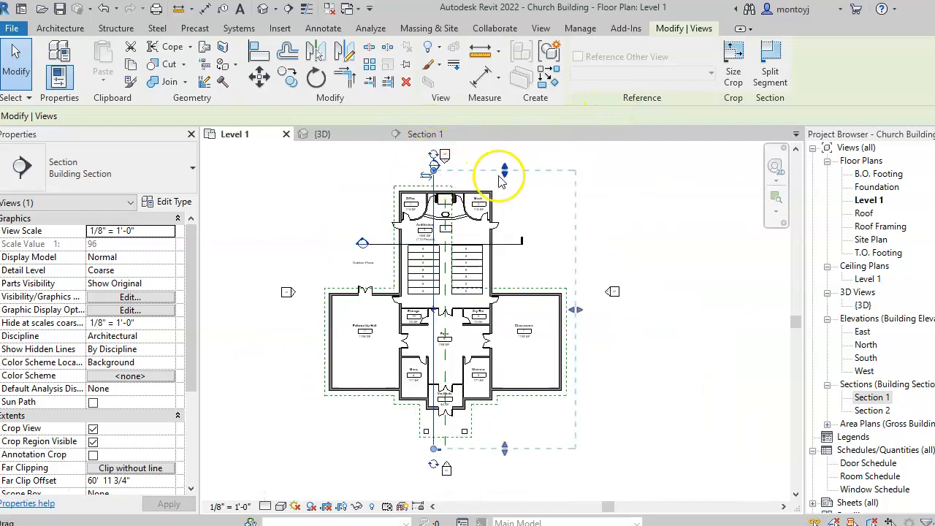
scroll(464, 161, "up", 8)
middle_click_drag(484, 156, 551, 204)
scroll(385, 271, "up", 2)
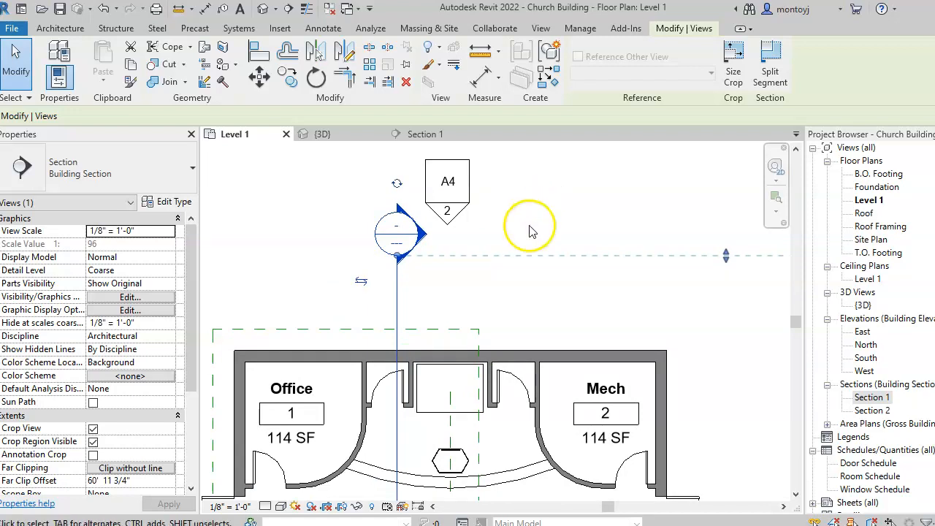
scroll(512, 257, "down", 1)
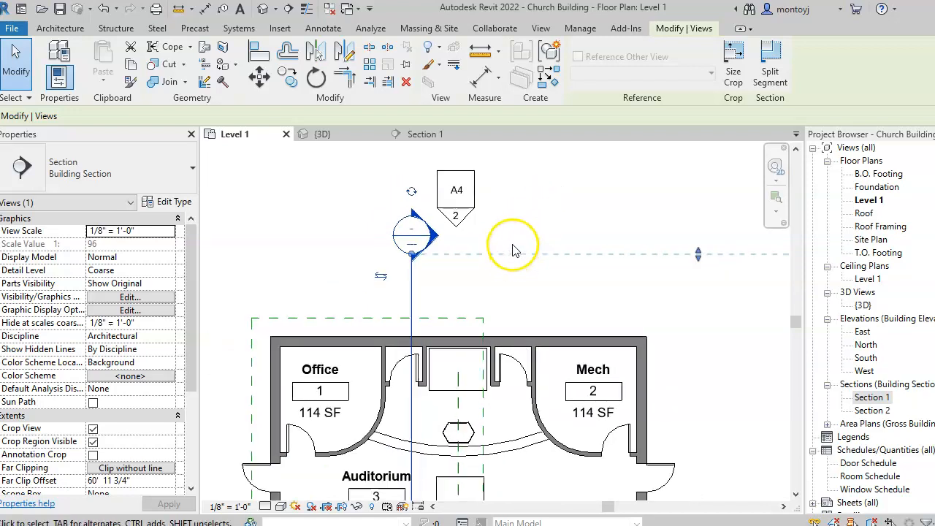
right_click(612, 285)
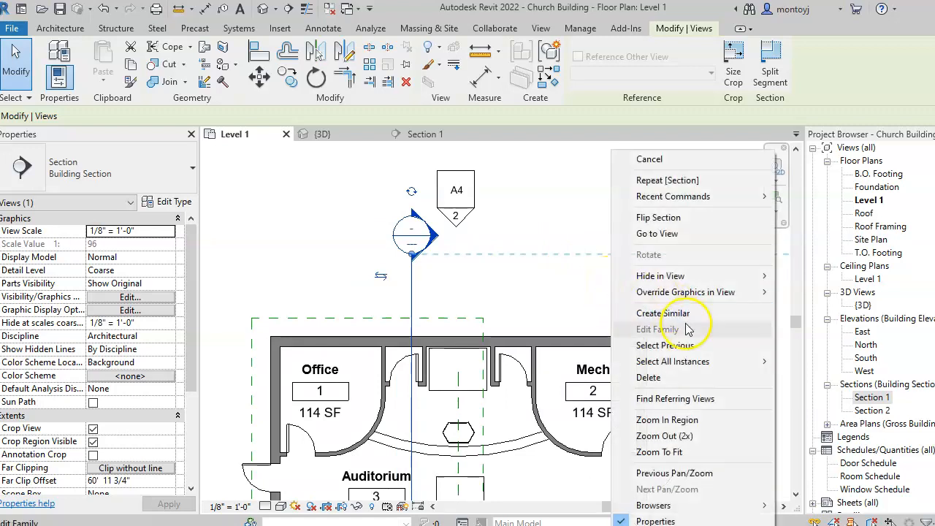
left_click(684, 438)
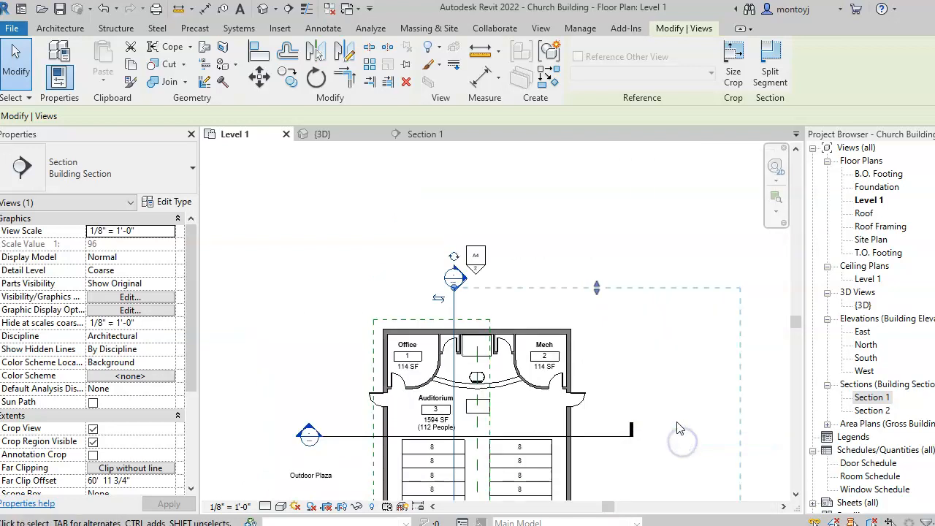
- Open the view of the vertical building section from its section head above the auditorium
right_click(666, 372)
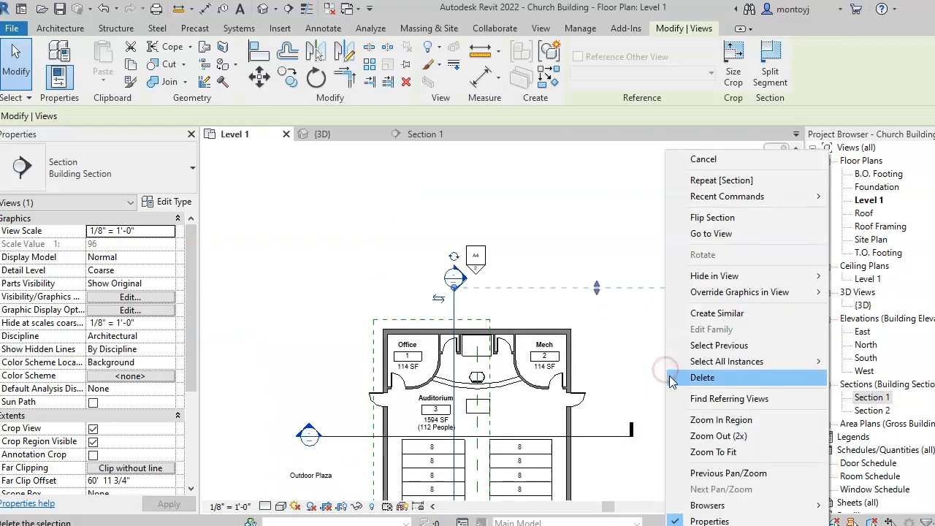
left_click(699, 421)
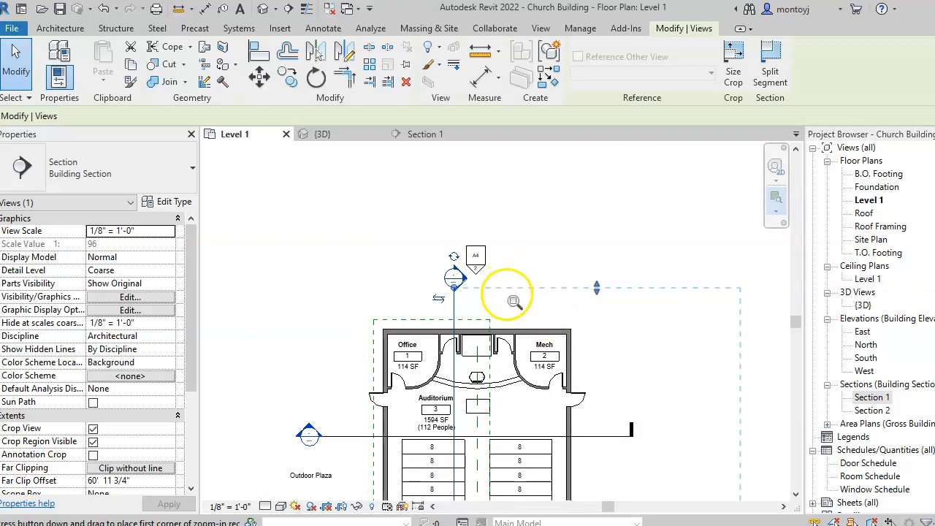
left_click_drag(507, 306, 401, 210)
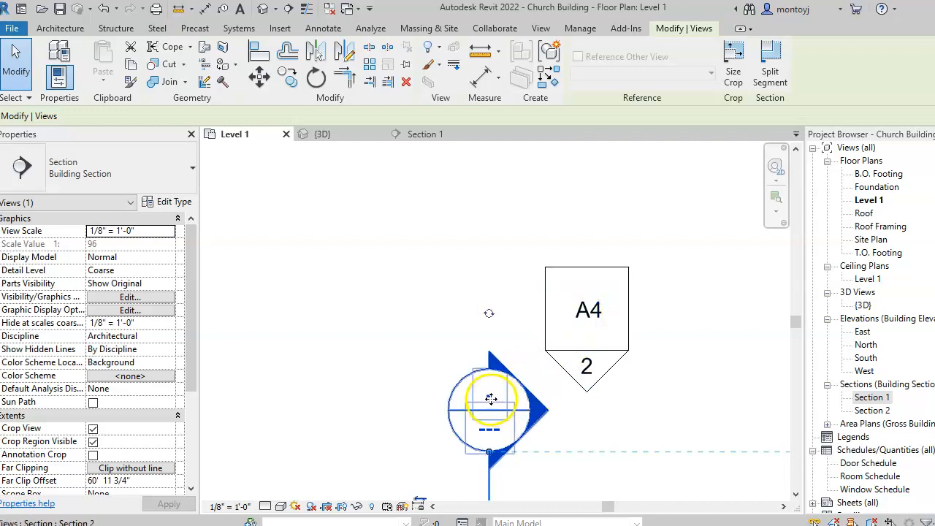
left_click(13, 60)
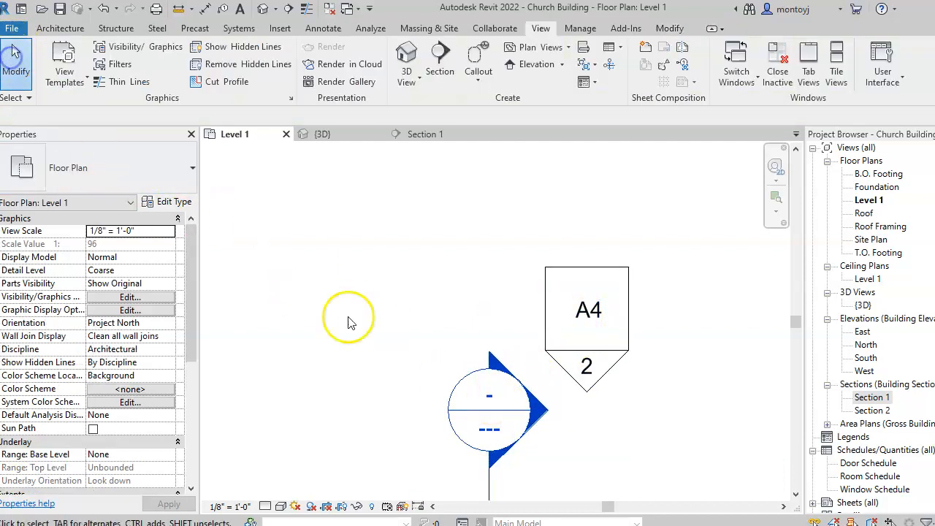
double_click(486, 396)
left_click(429, 377)
left_click(362, 327)
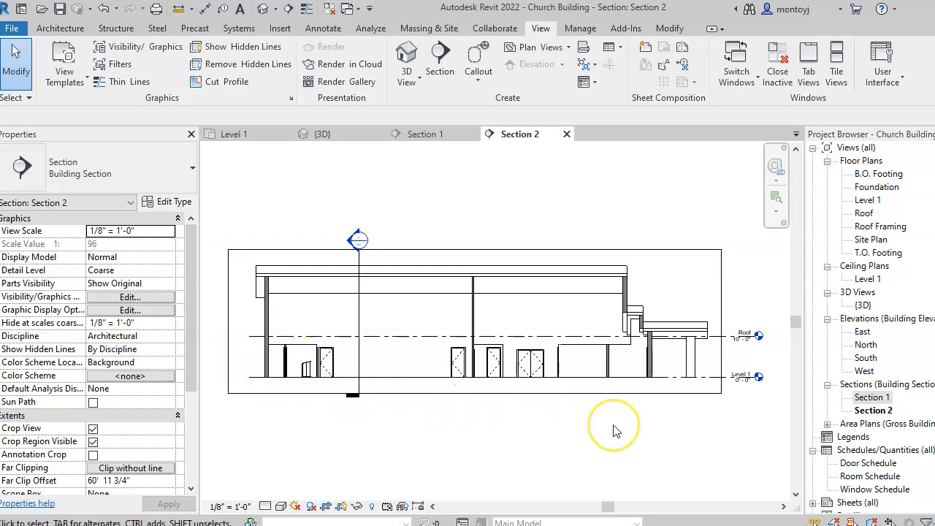
- Examine the pulpit, adjacent door and exterior wall at the auditorium end of the Section 2 view
scroll(301, 378, "up", 3)
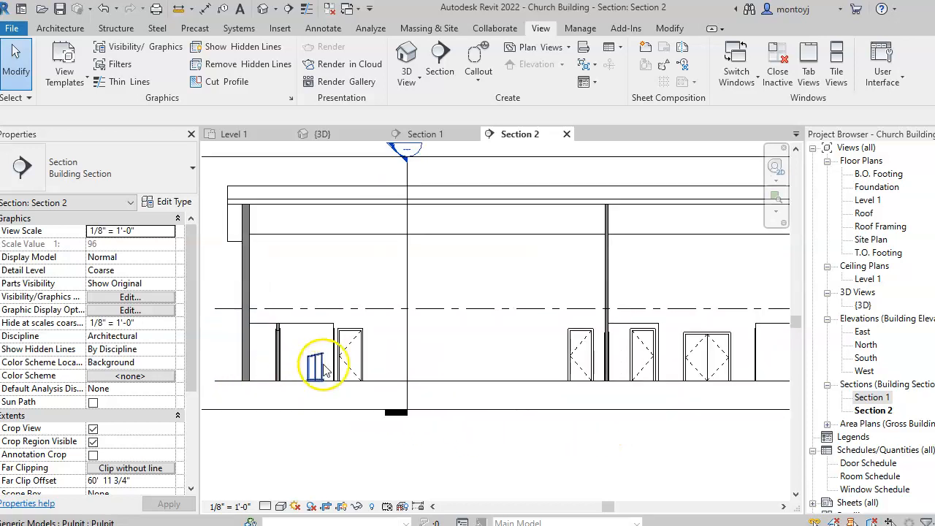
scroll(314, 431, "down", 1)
right_click(466, 434)
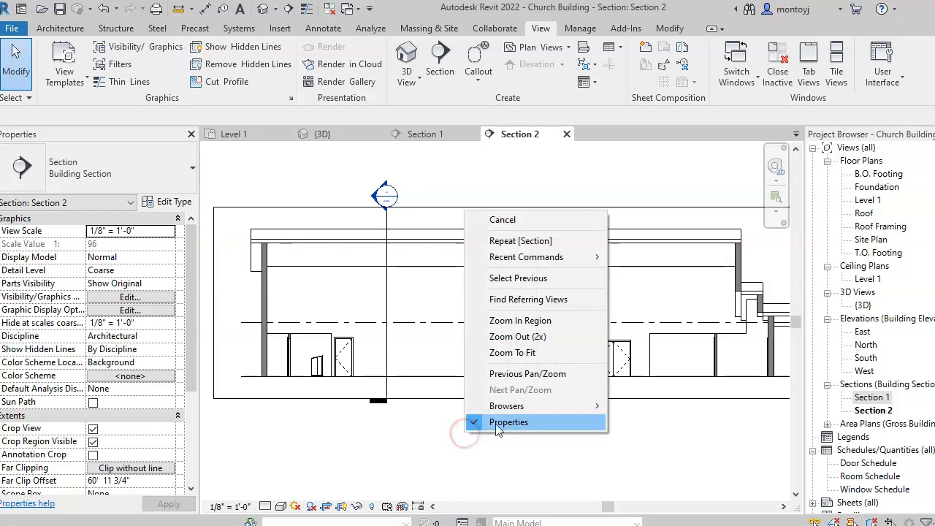
left_click(514, 353)
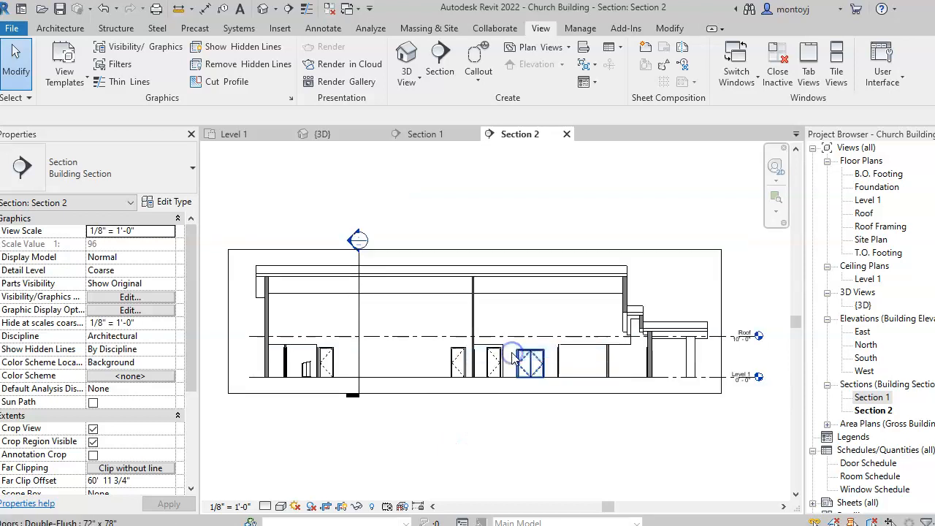
right_click(492, 429)
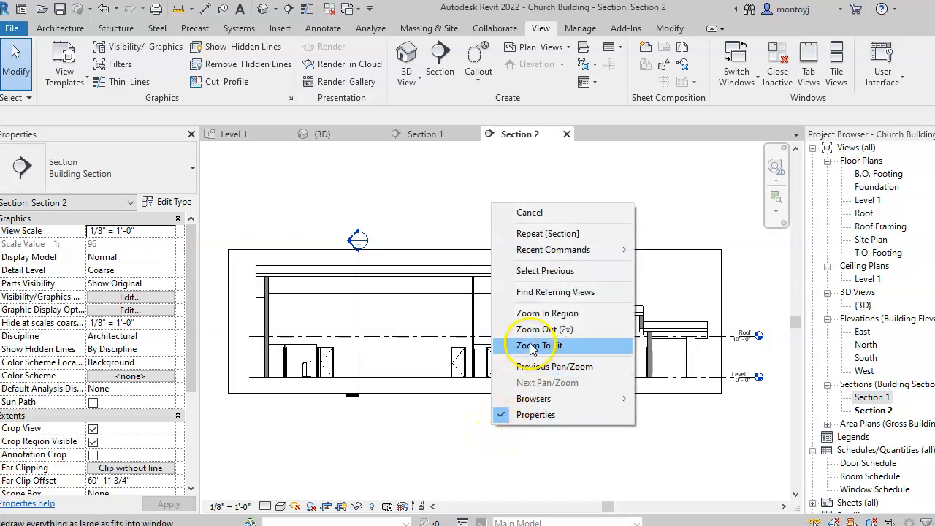
left_click(532, 316)
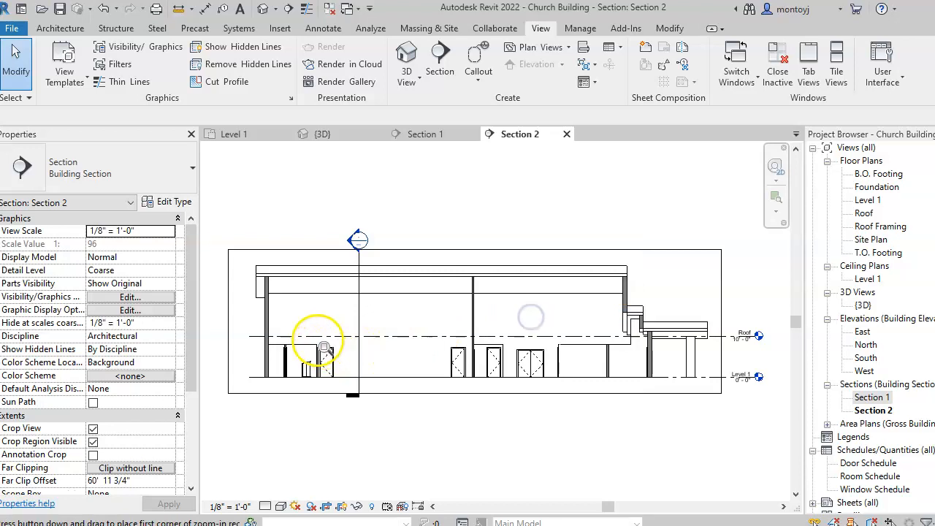
left_click_drag(331, 389, 266, 330)
scroll(527, 369, "down", 1)
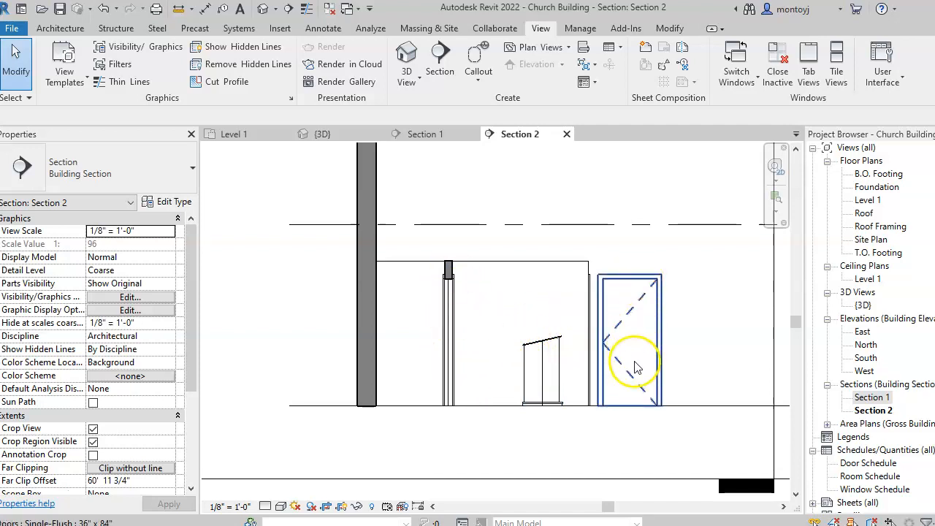
scroll(626, 369, "down", 2)
middle_click_drag(567, 246, 510, 299)
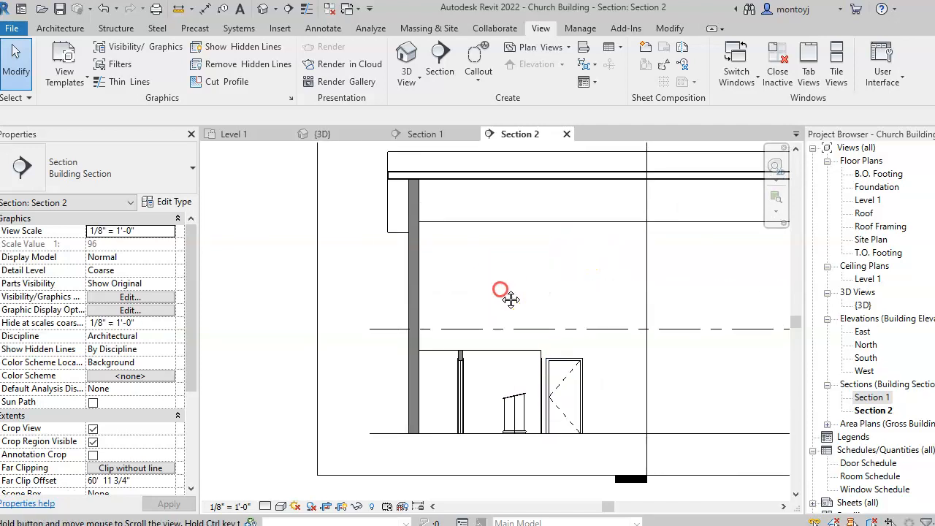
- Return to the Level 1 floor plan and fit the entire church plan in the view
left_click(868, 200)
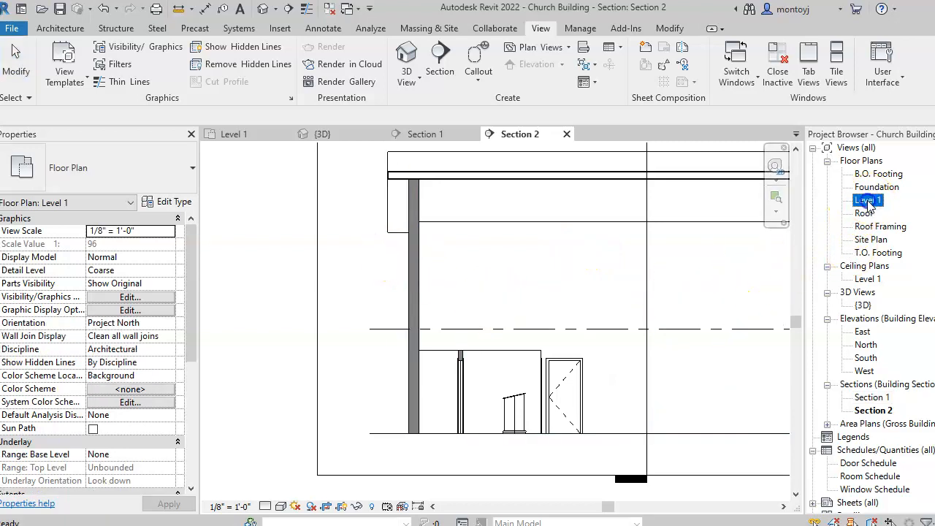
double_click(869, 201)
scroll(662, 296, "down", 1)
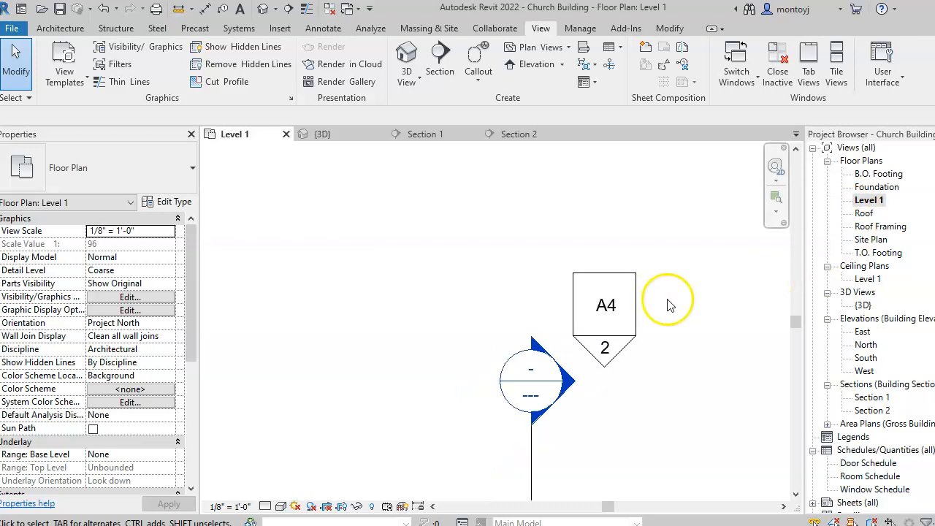
right_click(667, 306)
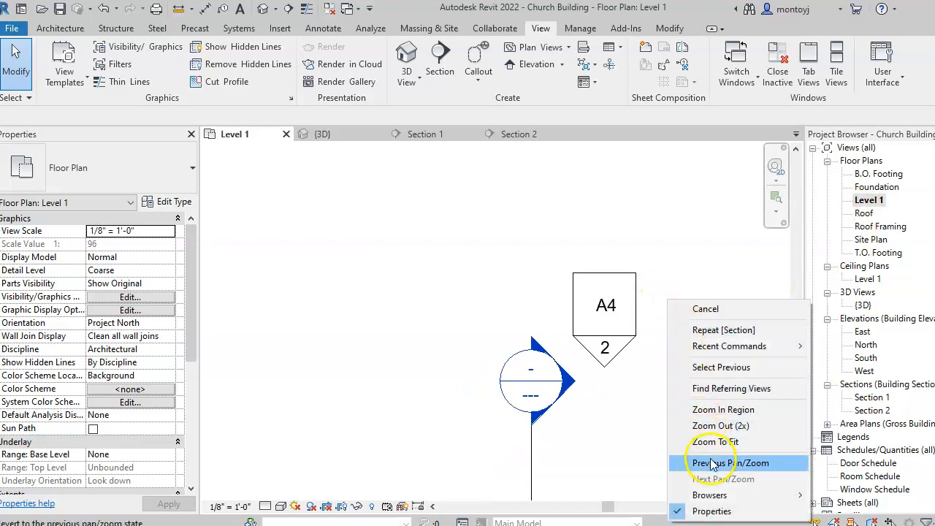
left_click(720, 427)
scroll(663, 391, "down", 2)
right_click(665, 392)
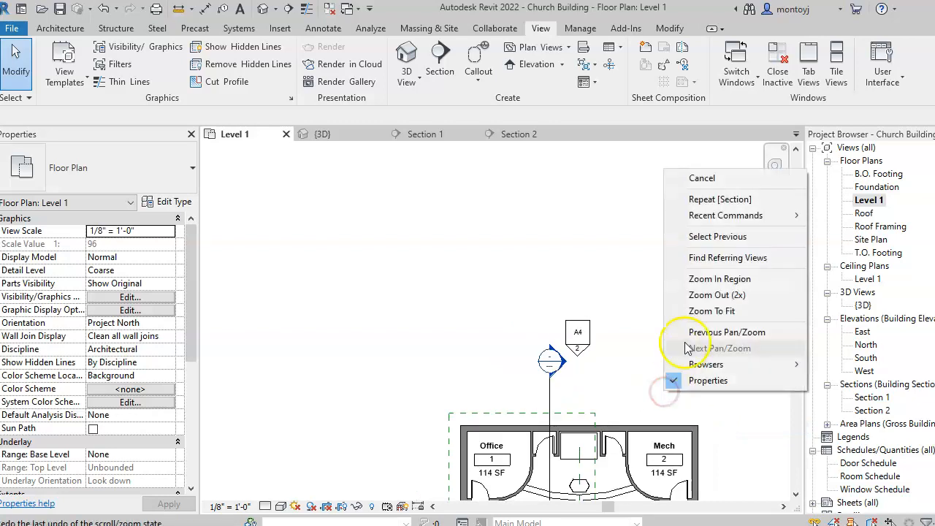
left_click(712, 294)
right_click(688, 302)
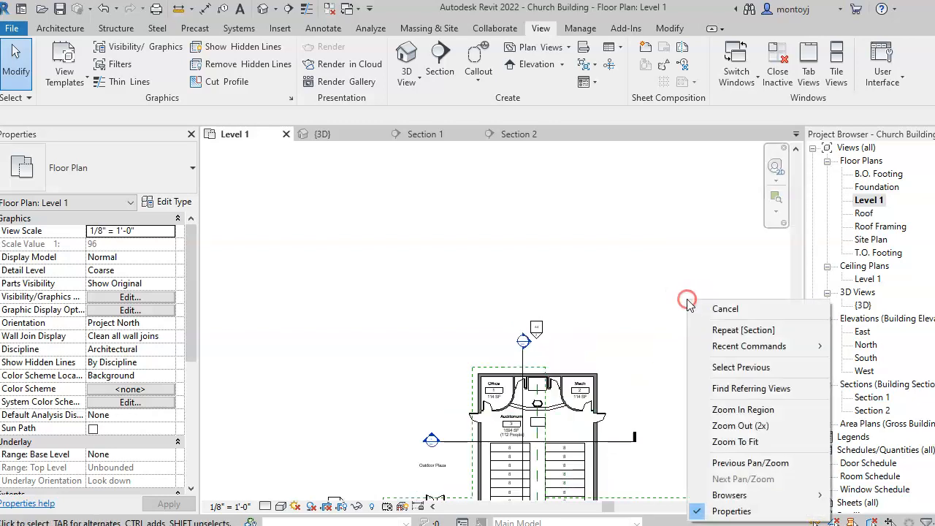
left_click(734, 443)
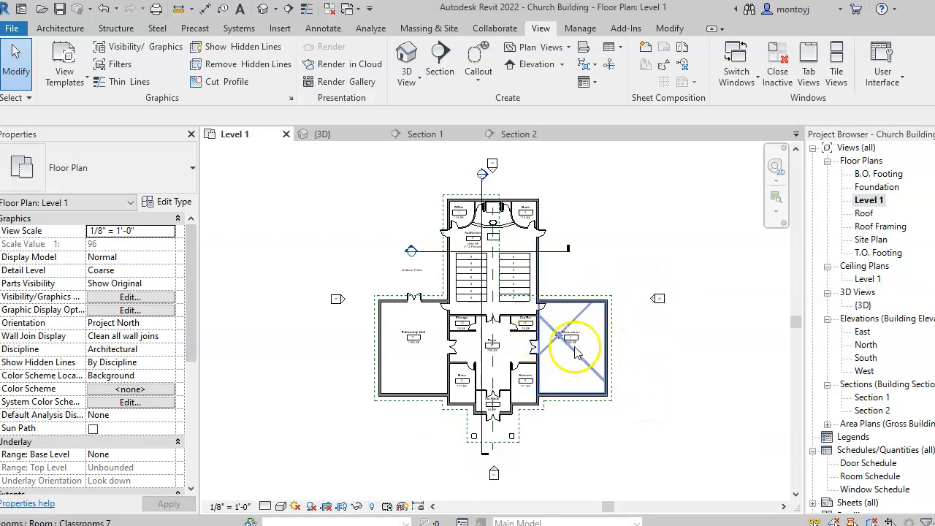
- Examine the Cry Rm, its surrounding walls and the adjoining foyer and classrooms on the floor plan
right_click(642, 254)
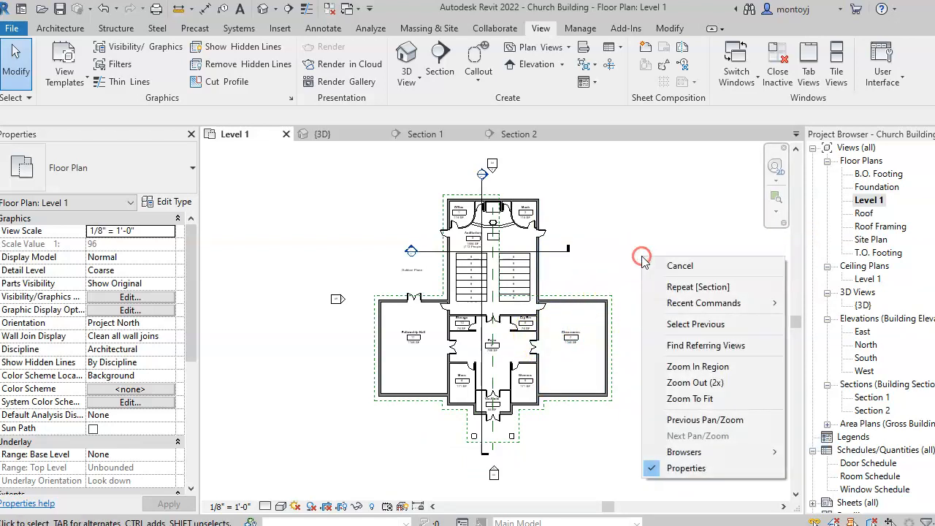
left_click(713, 367)
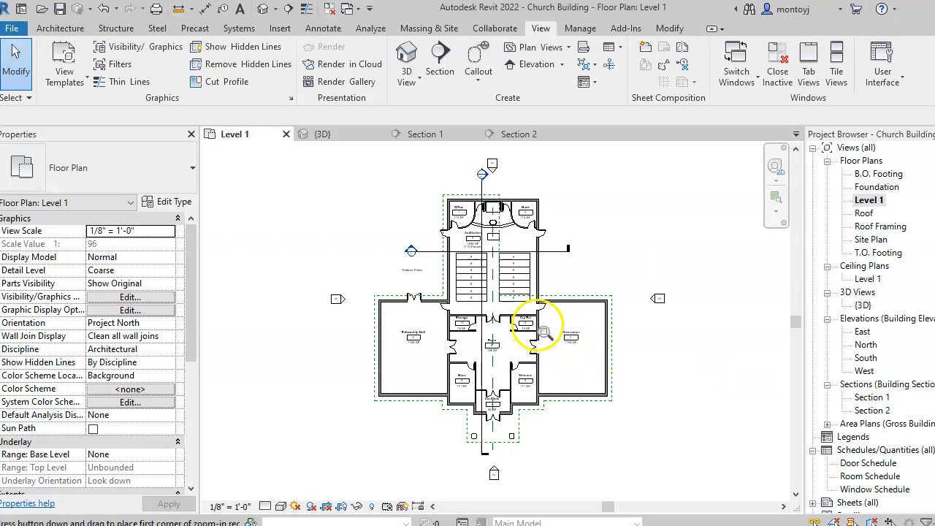
left_click_drag(541, 330, 508, 307)
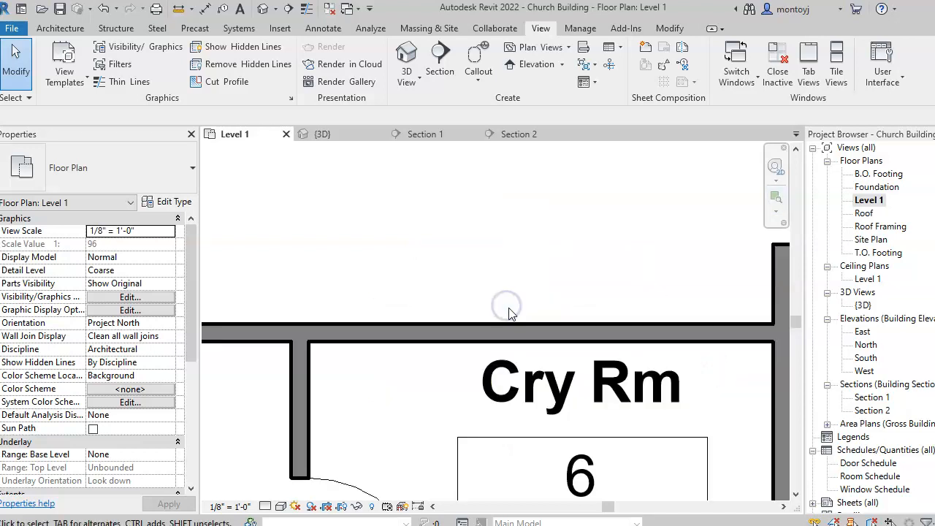
scroll(508, 310, "down", 4)
middle_click_drag(518, 380, 459, 288)
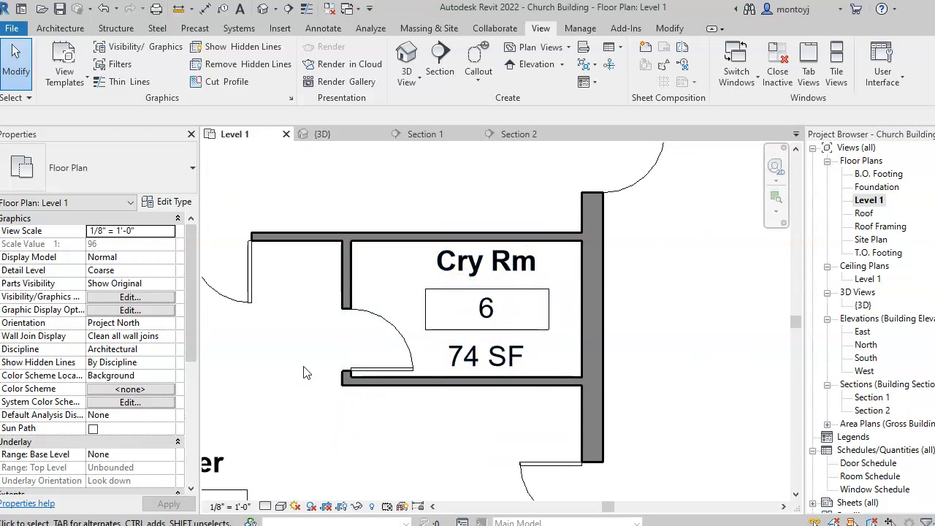
scroll(328, 318, "down", 7)
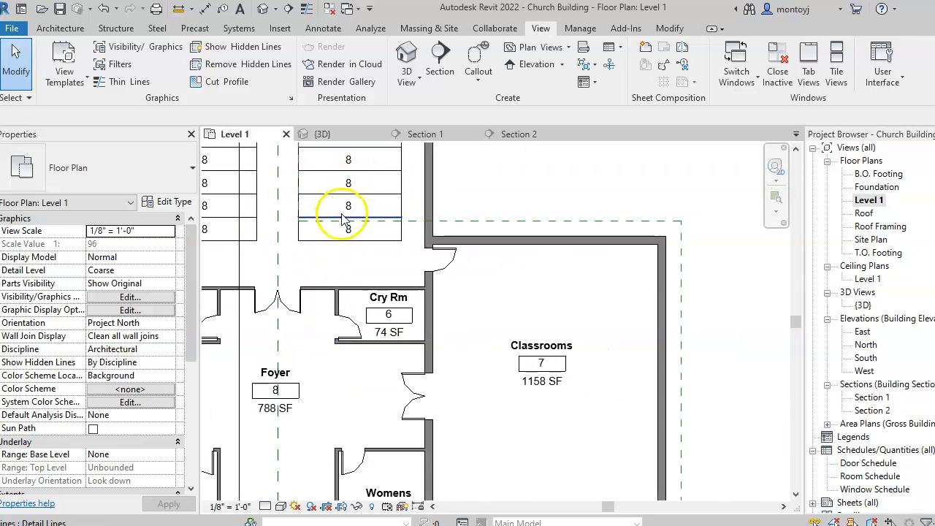
scroll(360, 333, "up", 5)
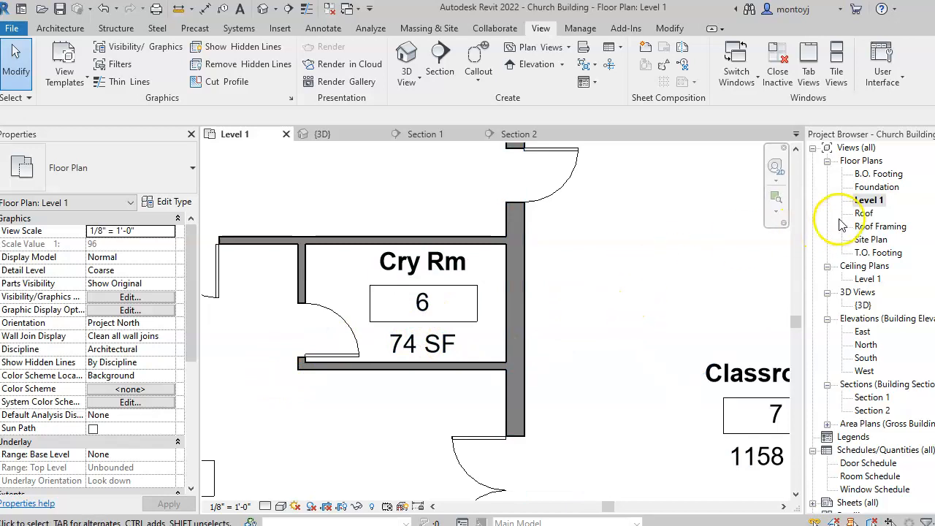
- Create a horizontal building section from the Fellowship Hall through Storage, the foyer and Cry Rm into Classrooms, and open its view
left_click(870, 201)
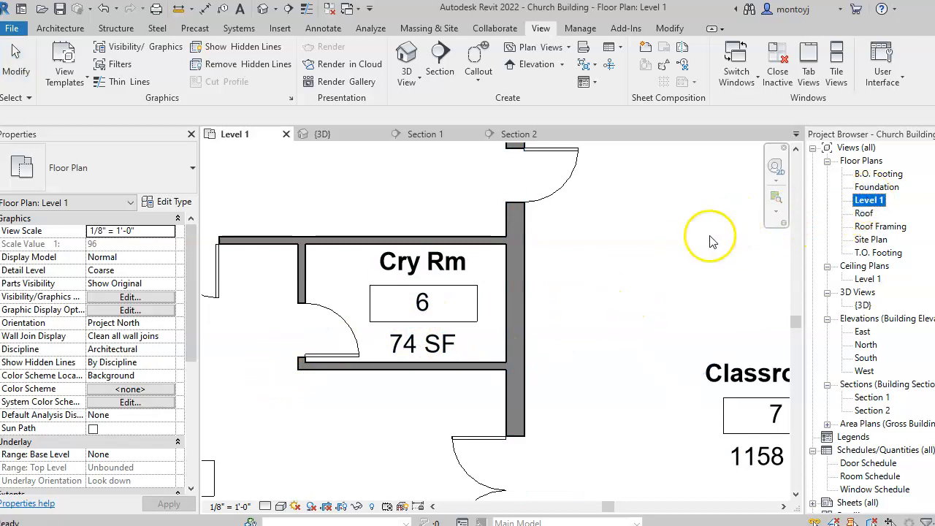
scroll(708, 247, "down", 1)
scroll(707, 247, "down", 1)
scroll(707, 247, "down", 3)
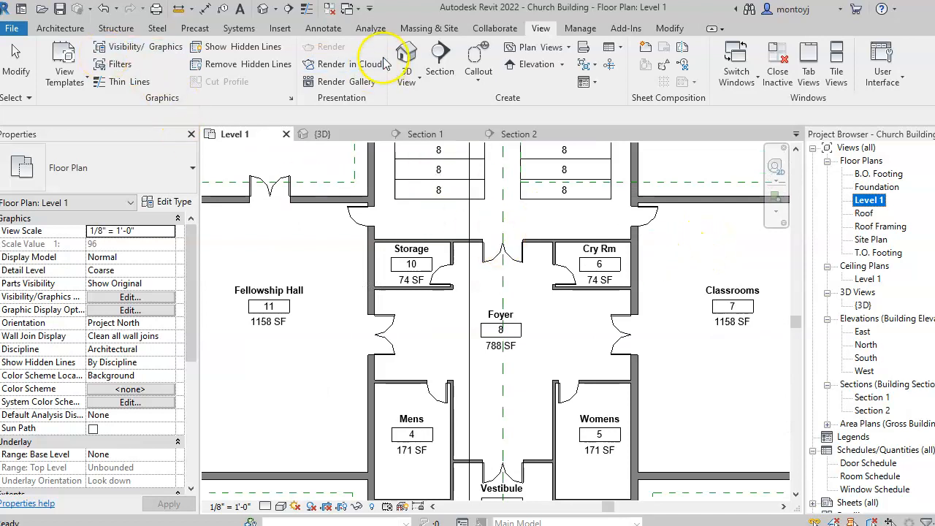
left_click(440, 62)
left_click(338, 257)
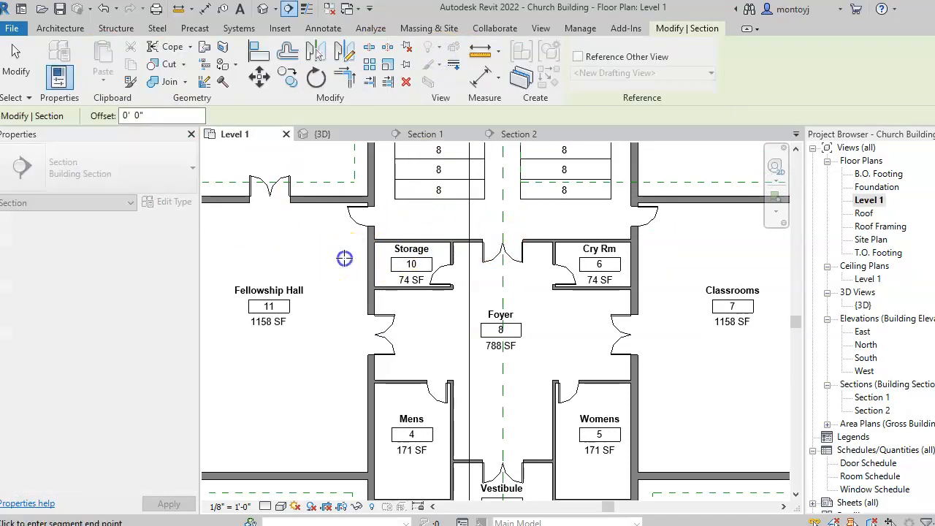
left_click(690, 255)
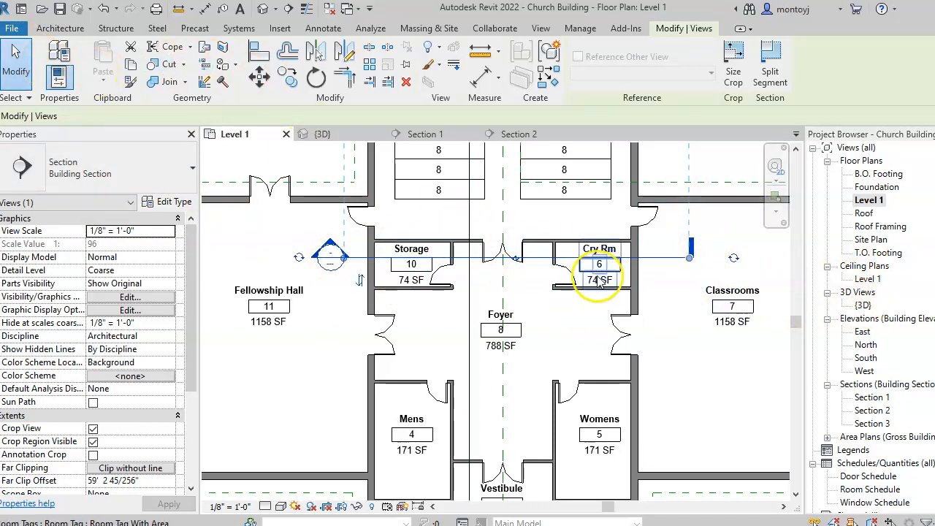
left_click(26, 62)
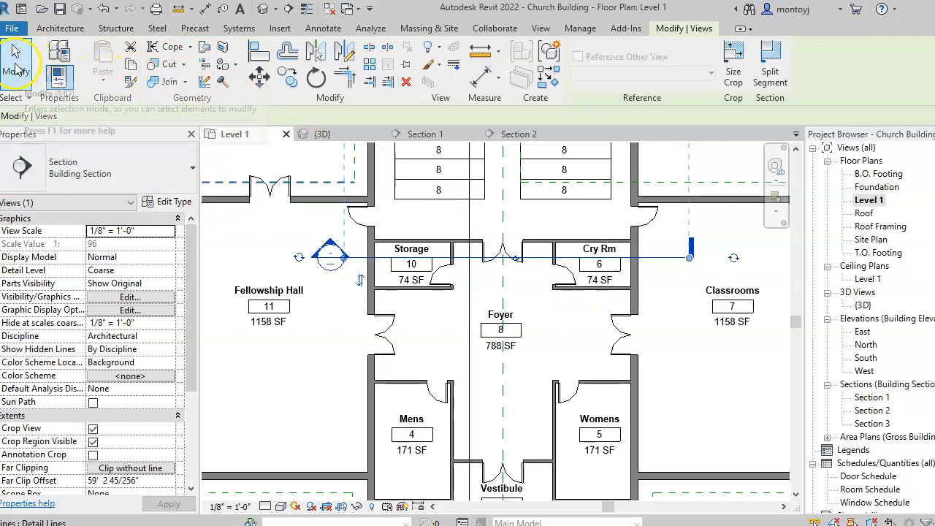
double_click(331, 250)
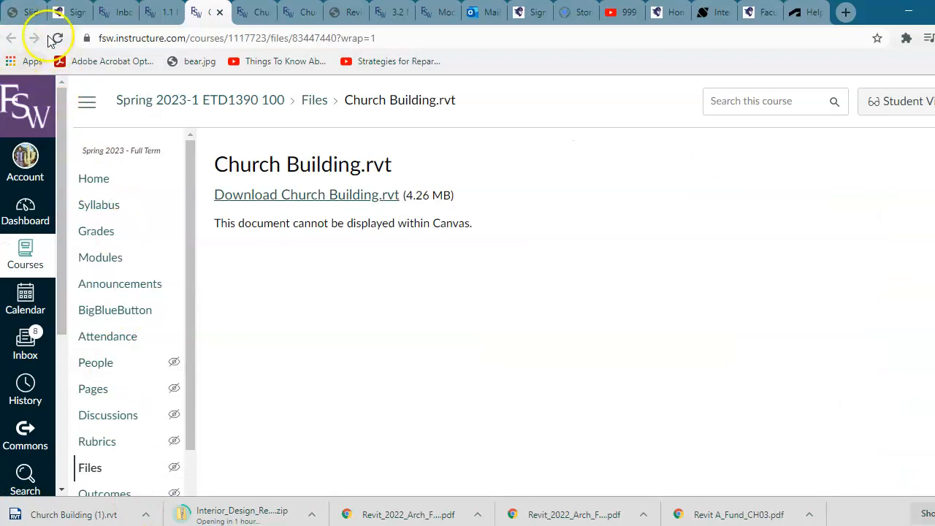
- Open the 1.1 assignment page and review its file naming convention, section-marker instructions and objectives
left_click(155, 12)
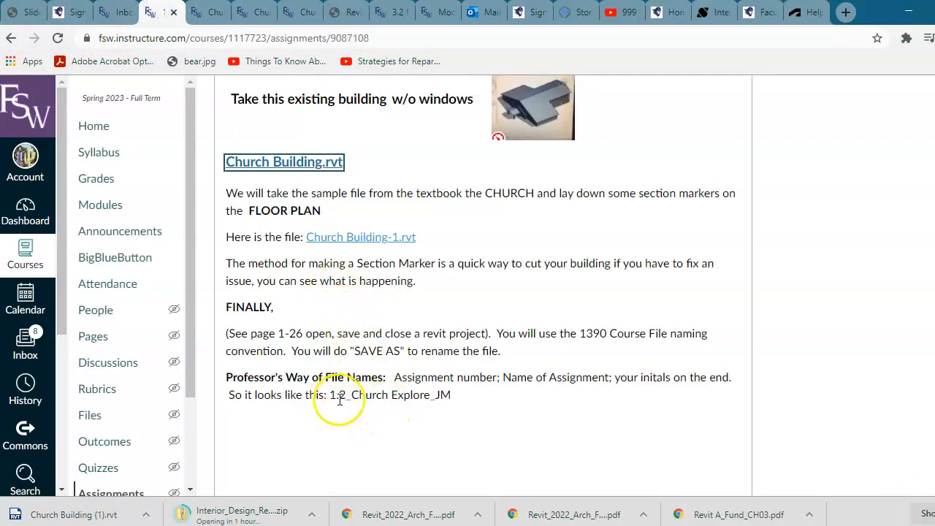
left_click_drag(358, 398, 451, 408)
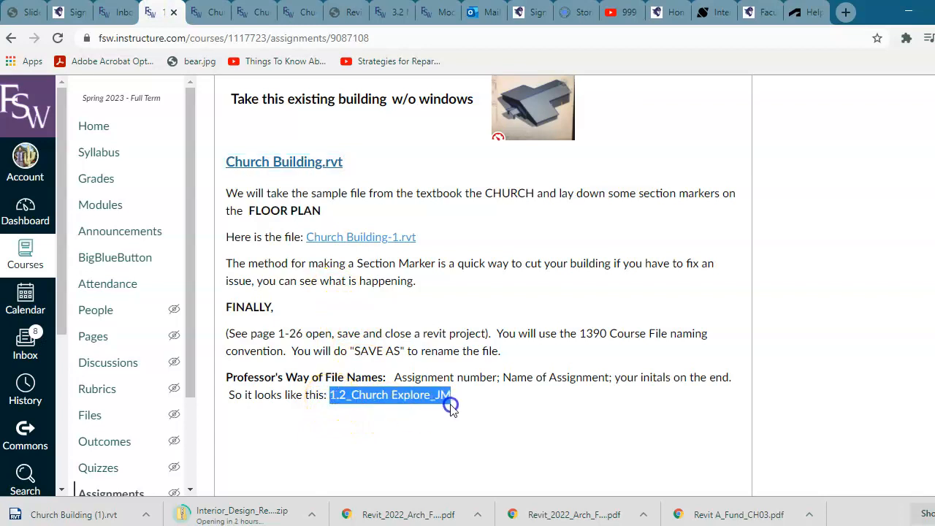
left_click(461, 421)
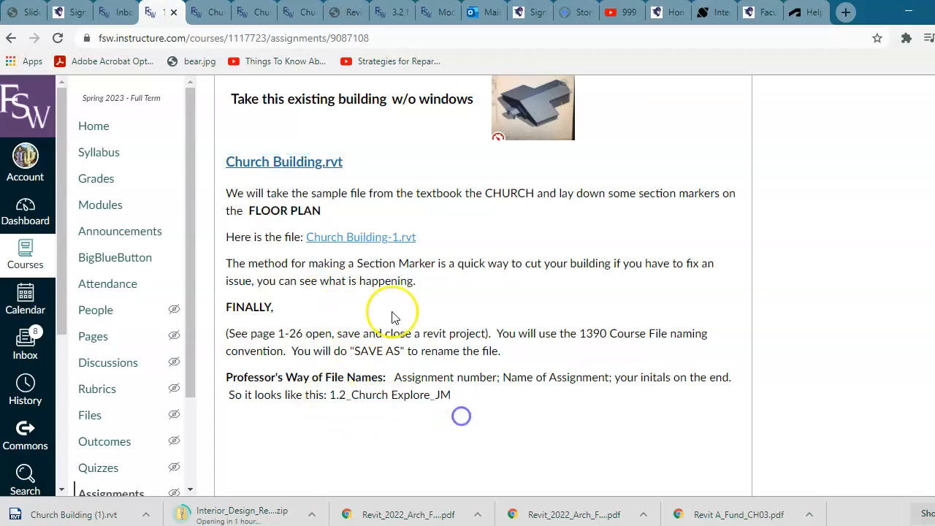
scroll(389, 270, "up", 4)
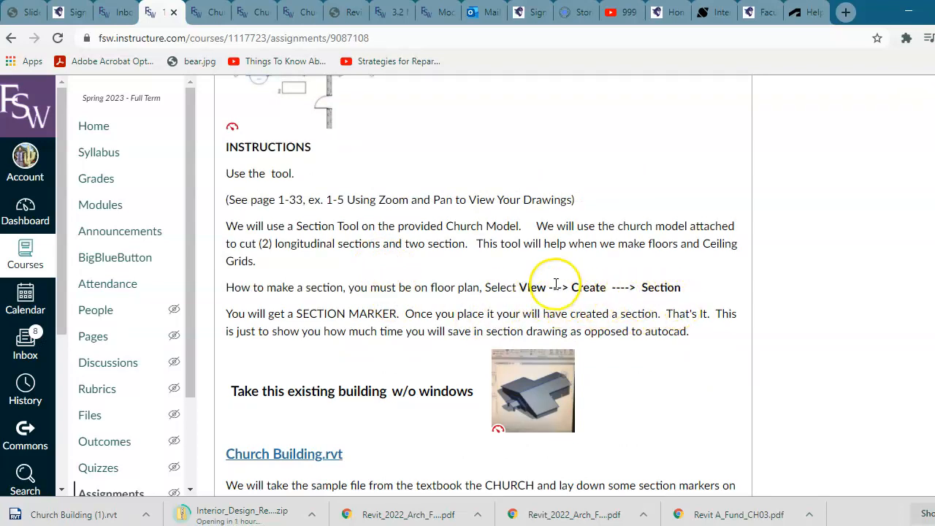
scroll(530, 285, "up", 5)
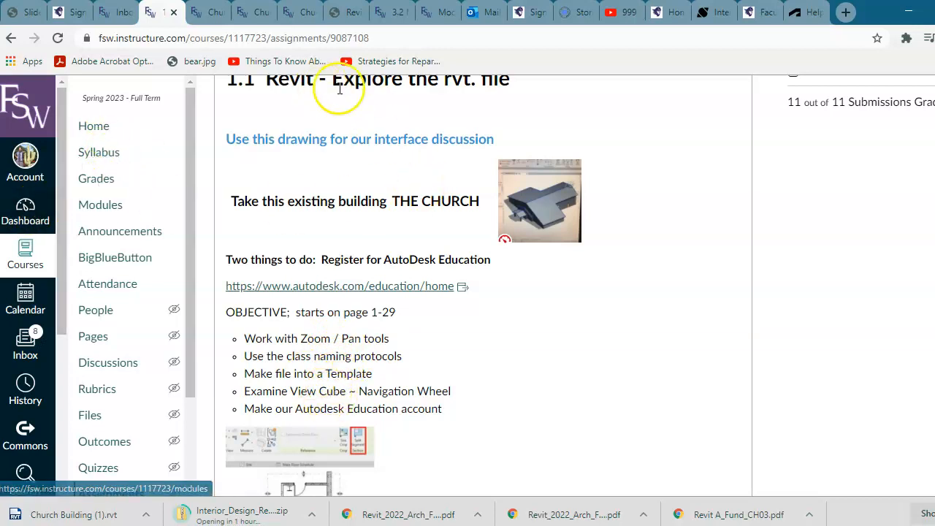
- Switch back to Revit and zoom and pan the Section 3 view with the 2D navigation wheel
key("alt+Tab")
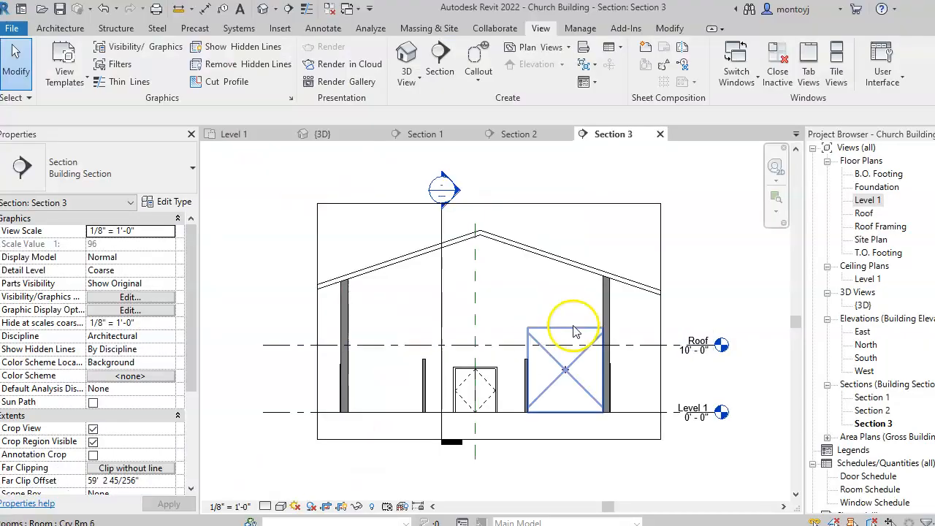
scroll(744, 303, "down", 2)
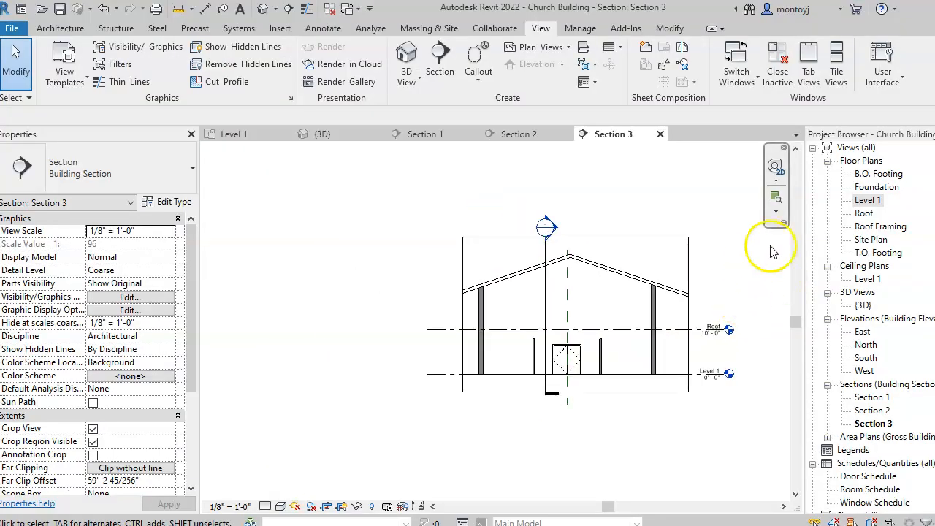
left_click(778, 171)
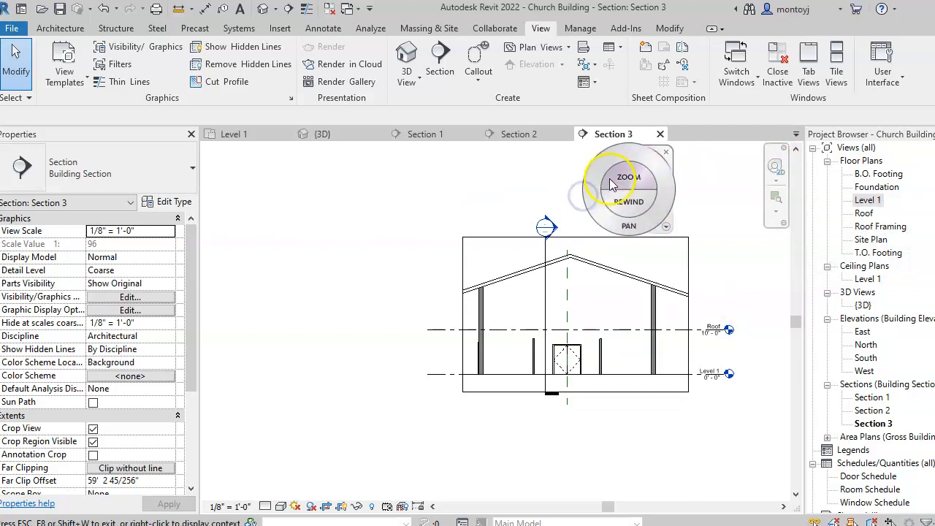
left_click_drag(653, 167, 584, 215)
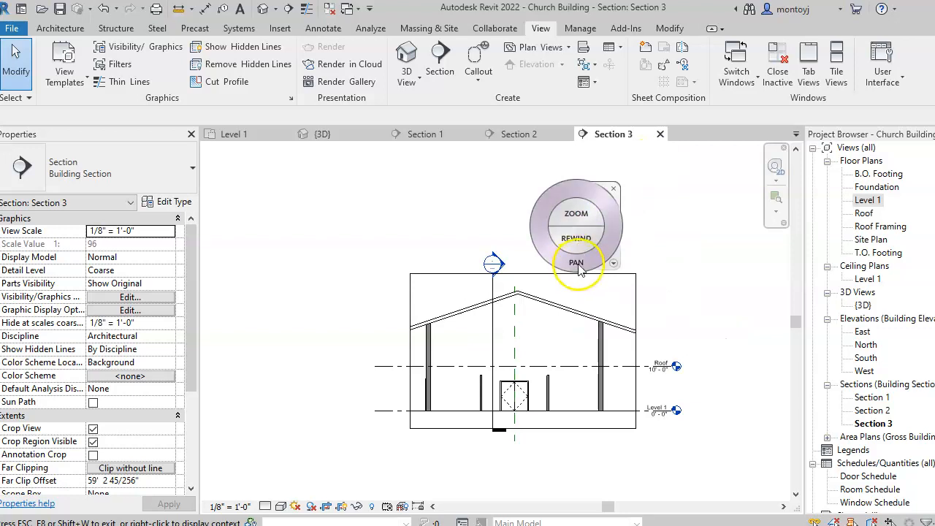
mouse_move(582, 226)
left_mouse_down()
mouse_move(572, 273)
mouse_move(587, 207)
mouse_move(586, 230)
left_mouse_up()
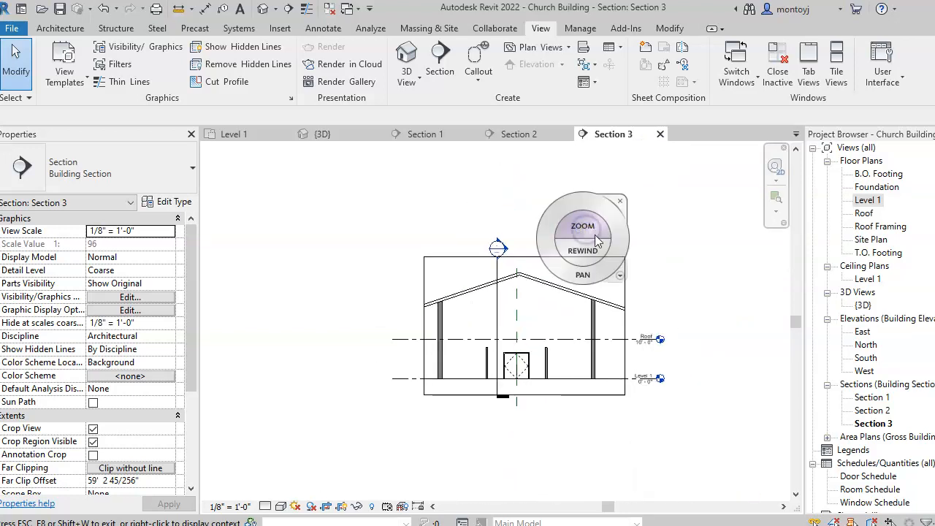
left_click_drag(583, 275, 498, 253)
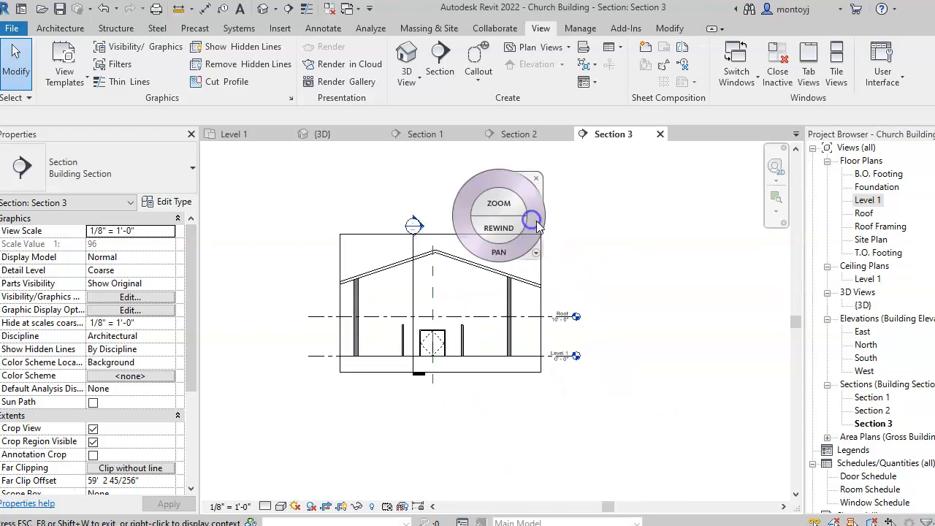
- Rewind the Section 3 view through its navigation history, enlarge the section and dismiss the navigation wheel
left_click(509, 229)
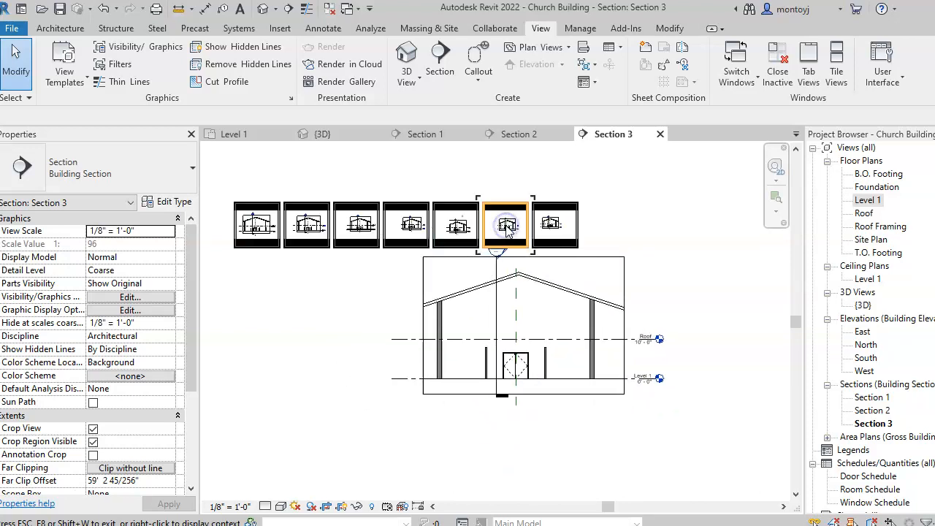
left_click(544, 302)
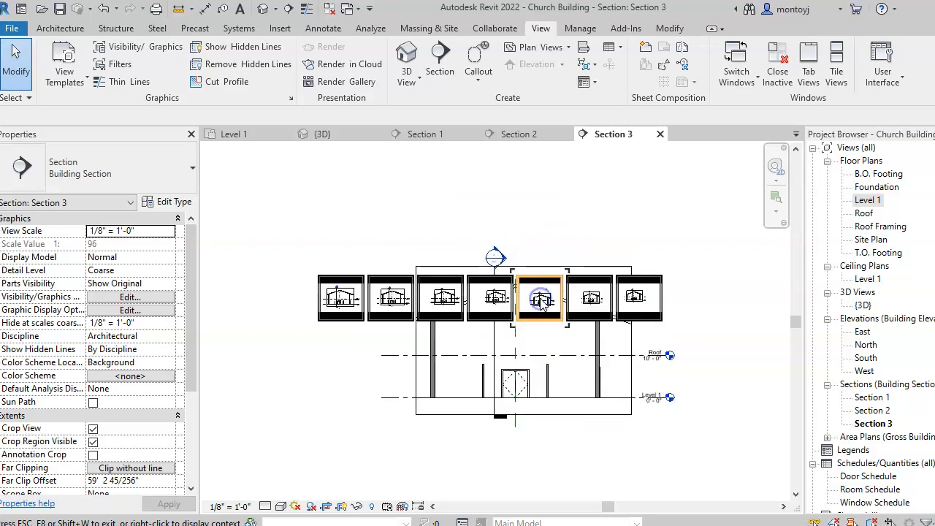
left_click(482, 328)
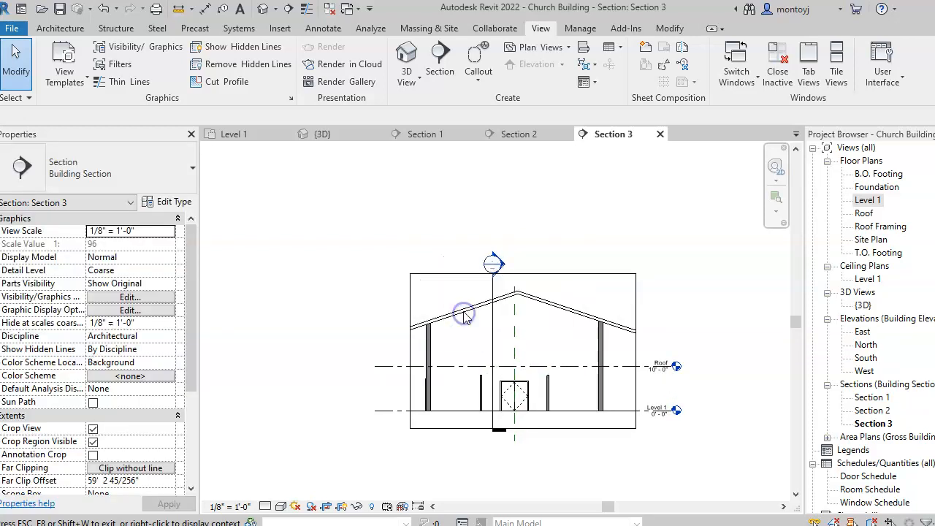
left_click(464, 315)
left_click_drag(463, 315, 315, 313)
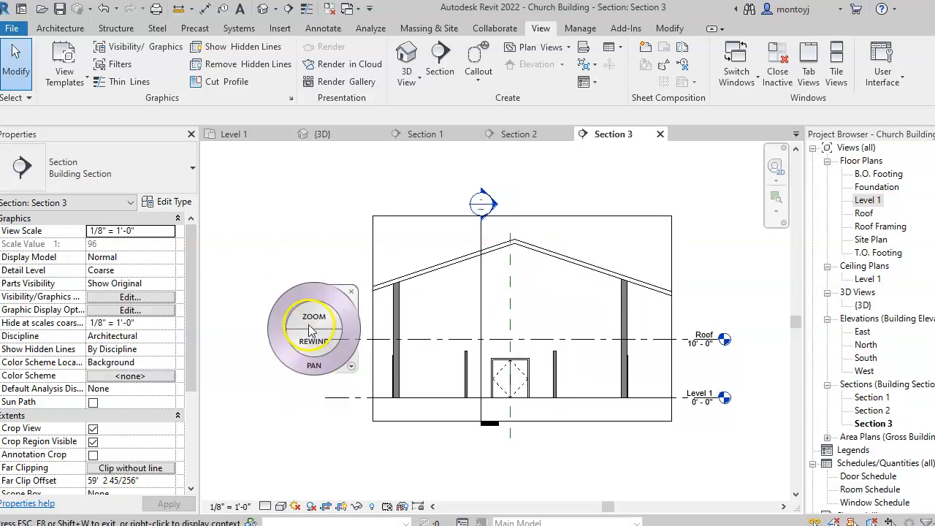
key("Escape")
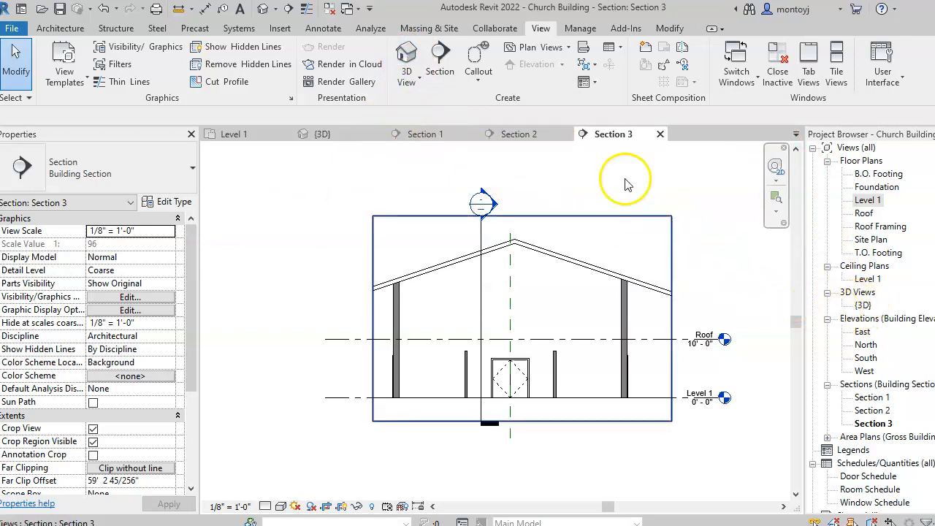
- Open the default 3D view and inspect the church from the top, left, front and bottom, including its room layout from below
left_click(410, 60)
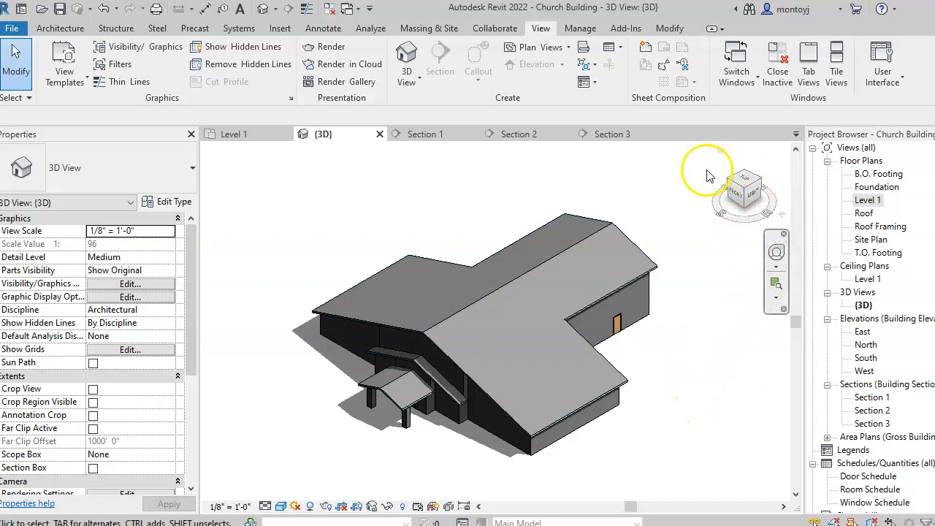
left_click(745, 188)
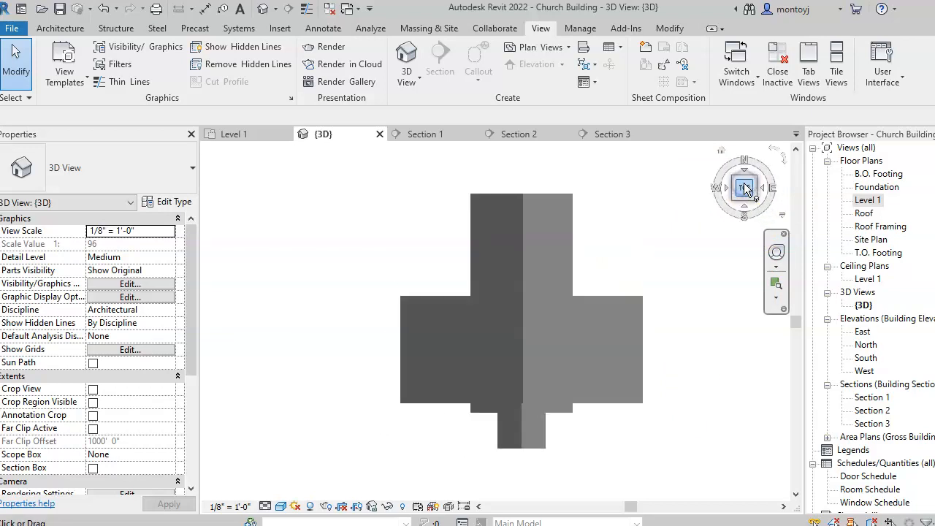
left_click(727, 189)
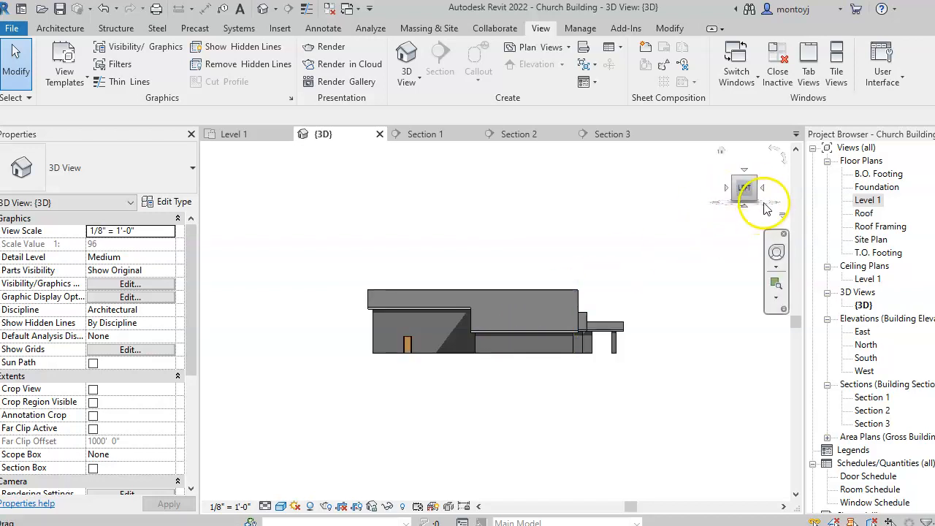
left_click(765, 190)
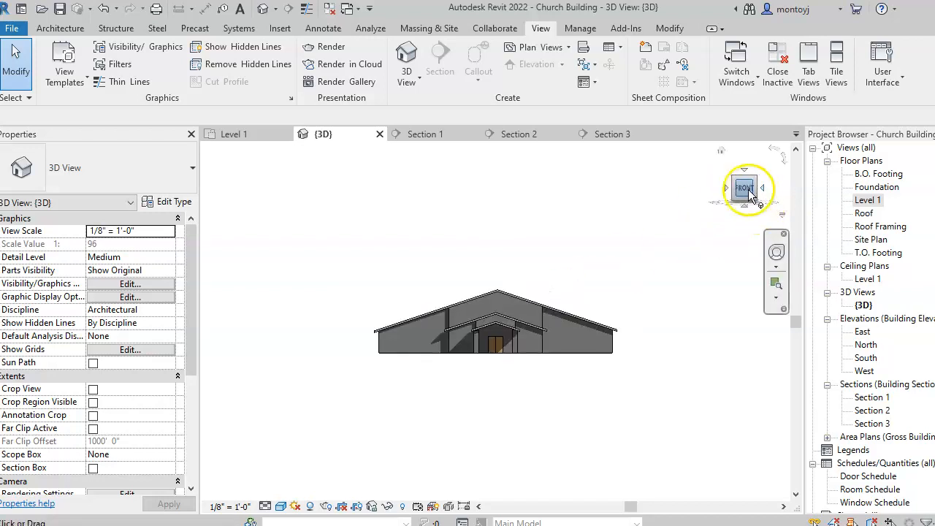
left_click(746, 209)
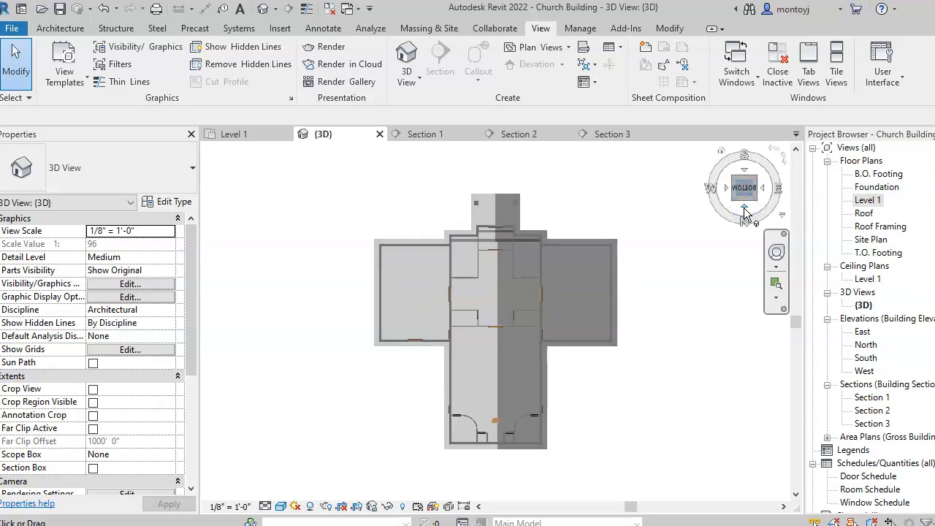
scroll(482, 342, "up", 3)
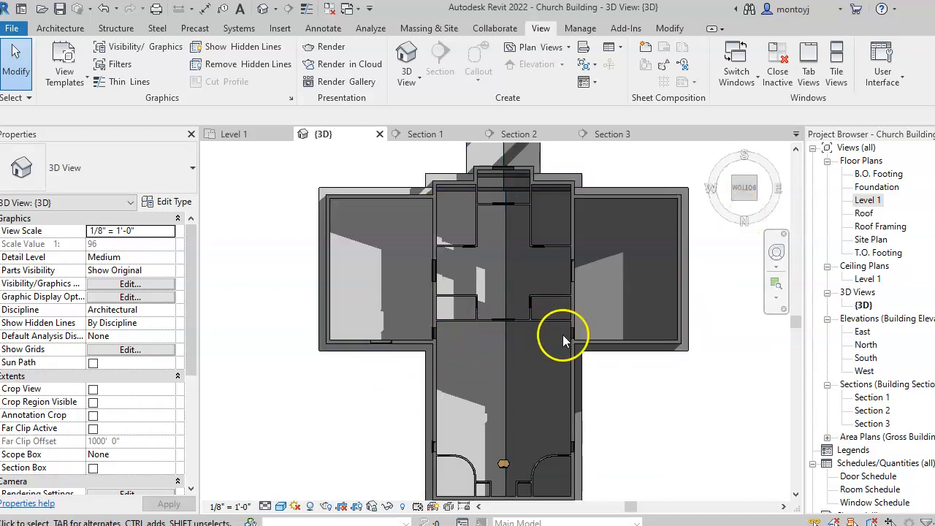
scroll(569, 346, "down", 1)
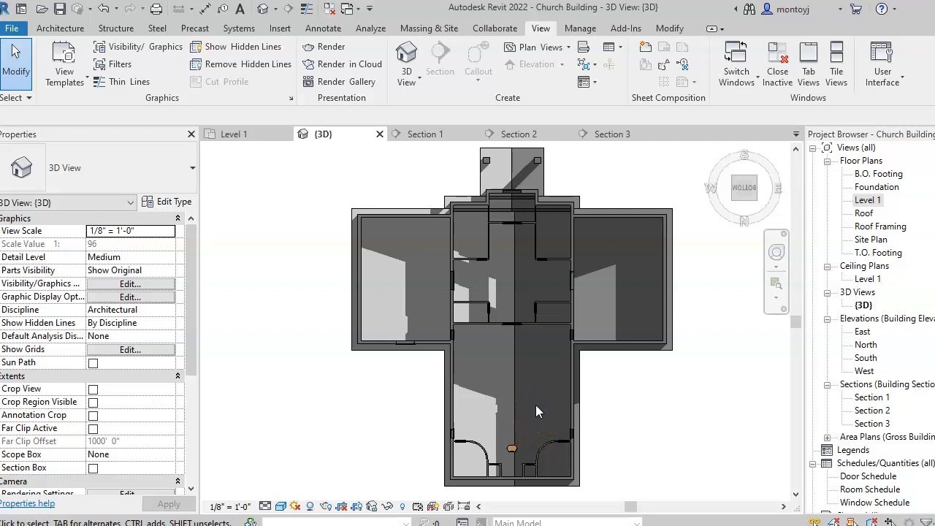
- Rotate the 3D church model from the bottom view step by step around to the top view
left_click(744, 174)
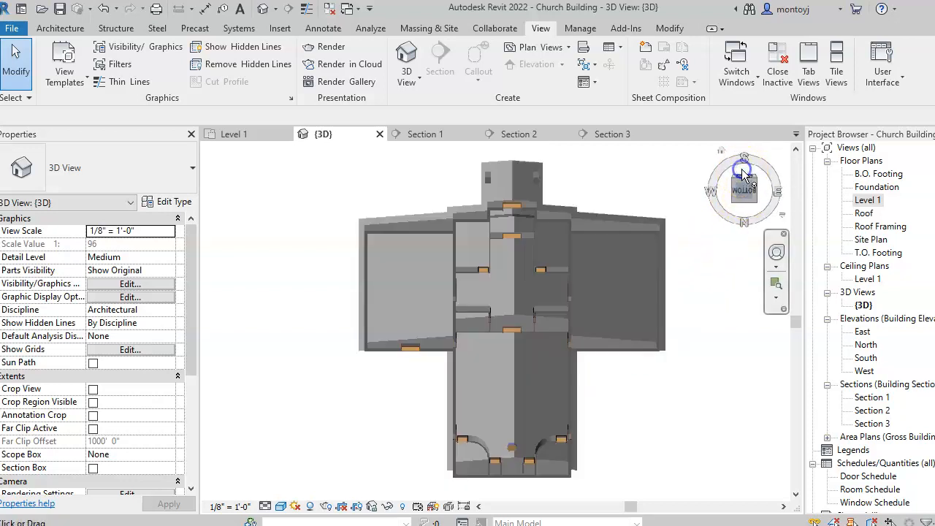
left_click(743, 172)
left_click(745, 172)
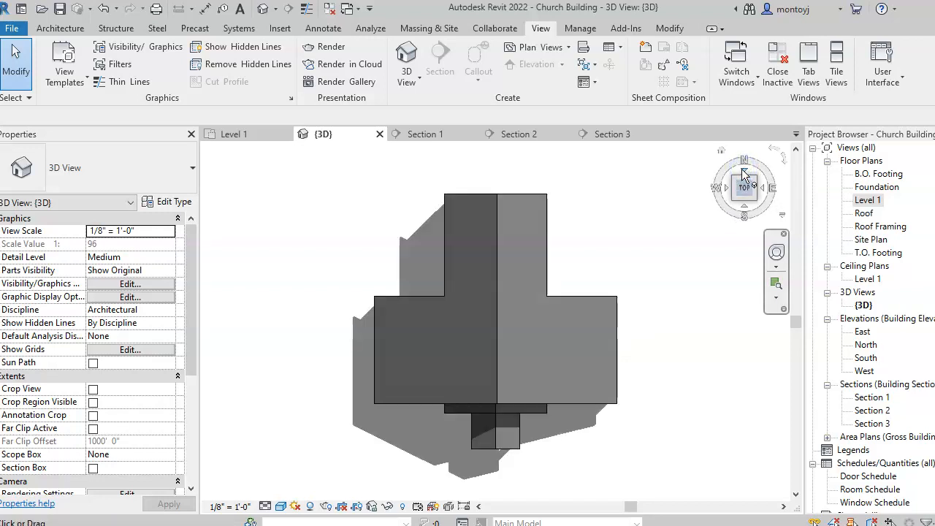
left_click(486, 302)
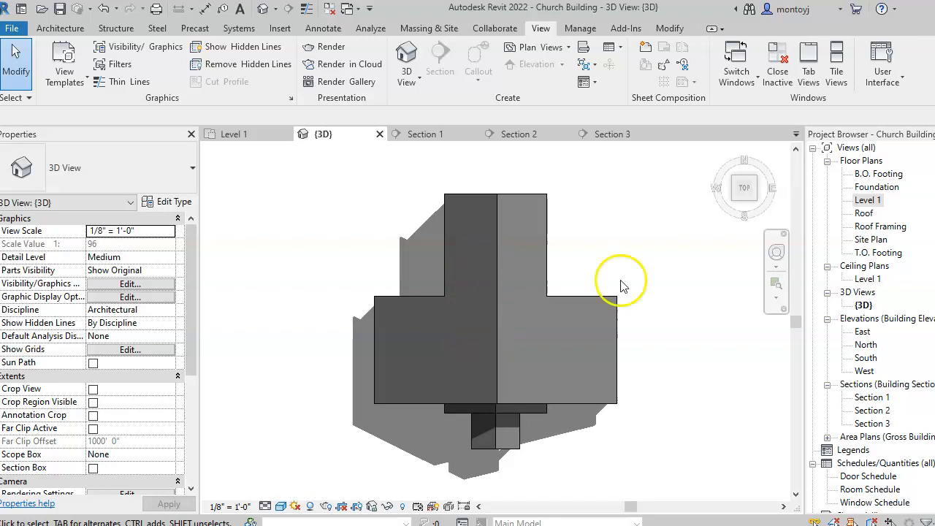
- Try to reset the 3D orientation by reopening the default 3D view, both directly and from the Level 1 floor plan
left_click(413, 78)
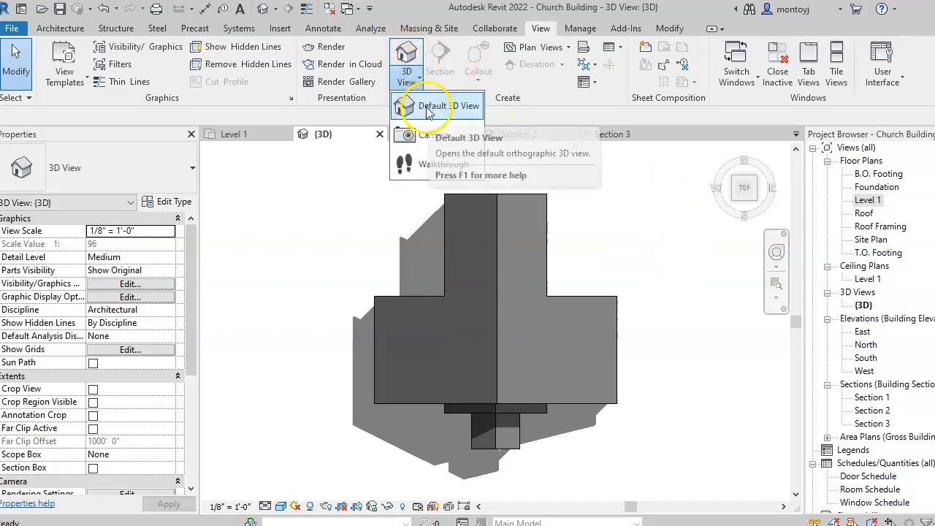
left_click(413, 57)
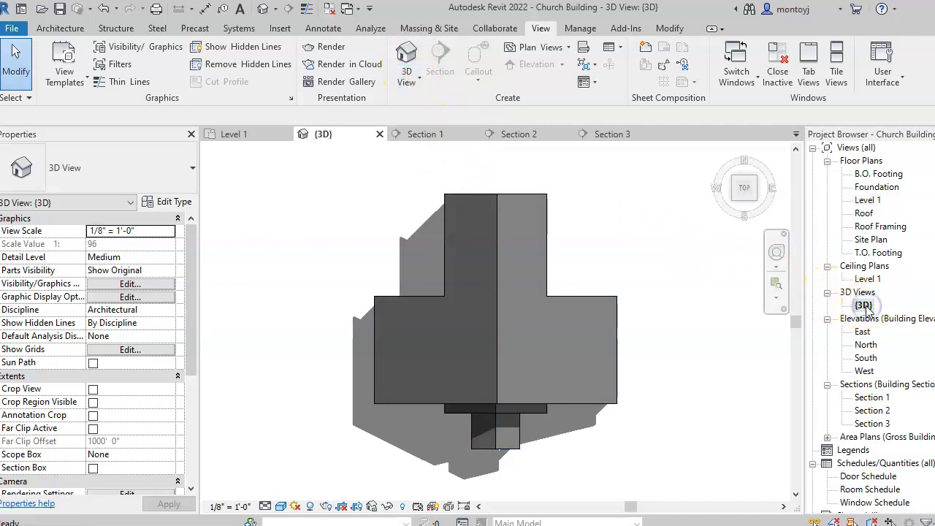
left_click(409, 74)
left_click(424, 106)
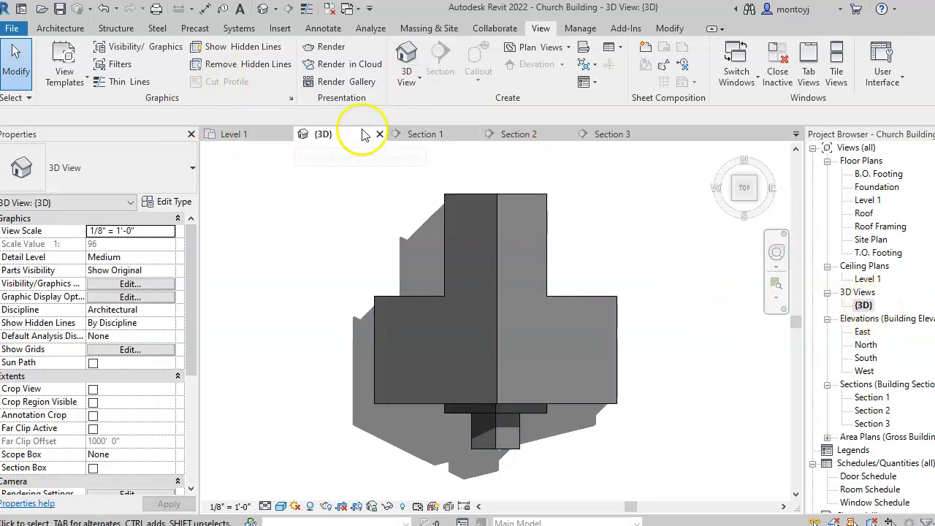
left_click(412, 136)
left_click(243, 134)
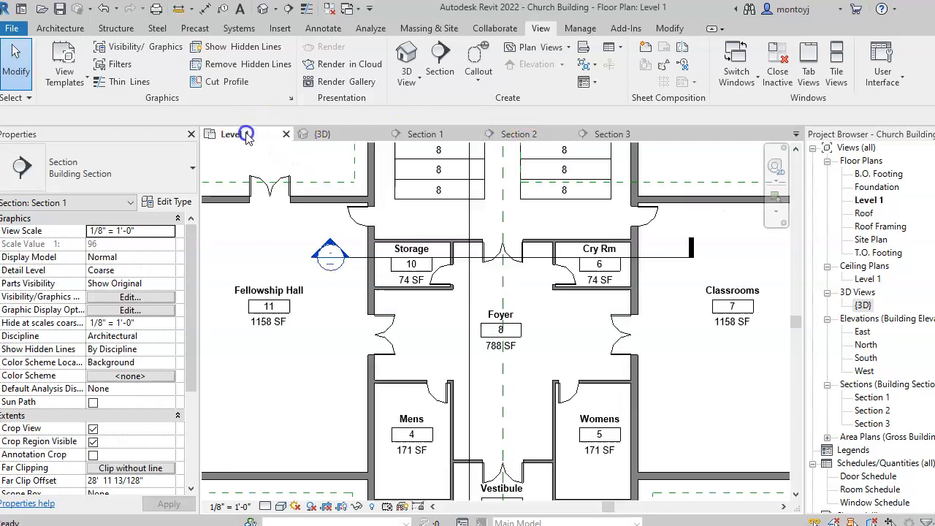
left_click(406, 57)
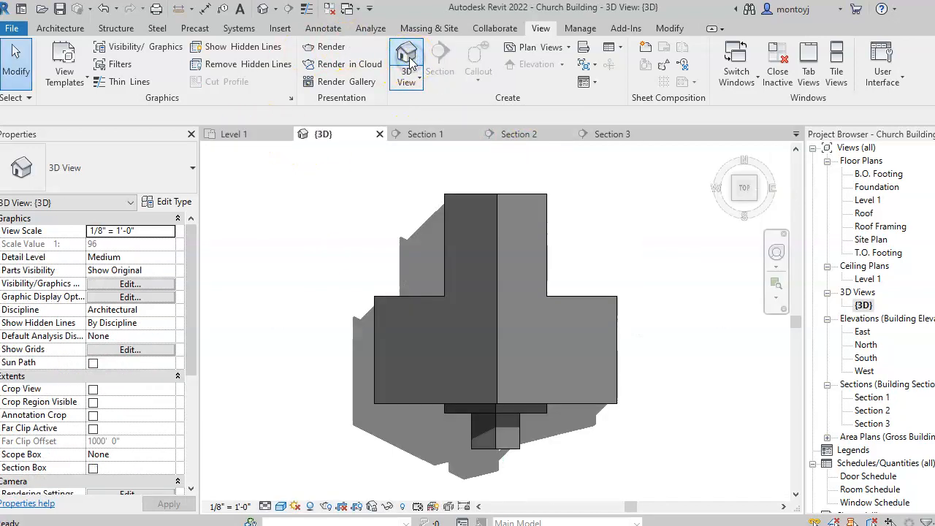
- View the 3D church model from the back and restore its home orientation
left_click(742, 187)
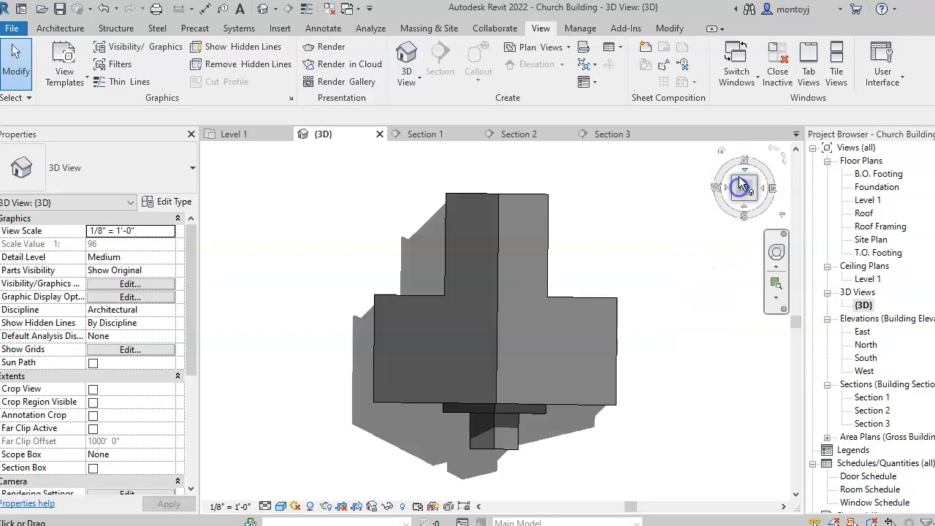
left_click(744, 169)
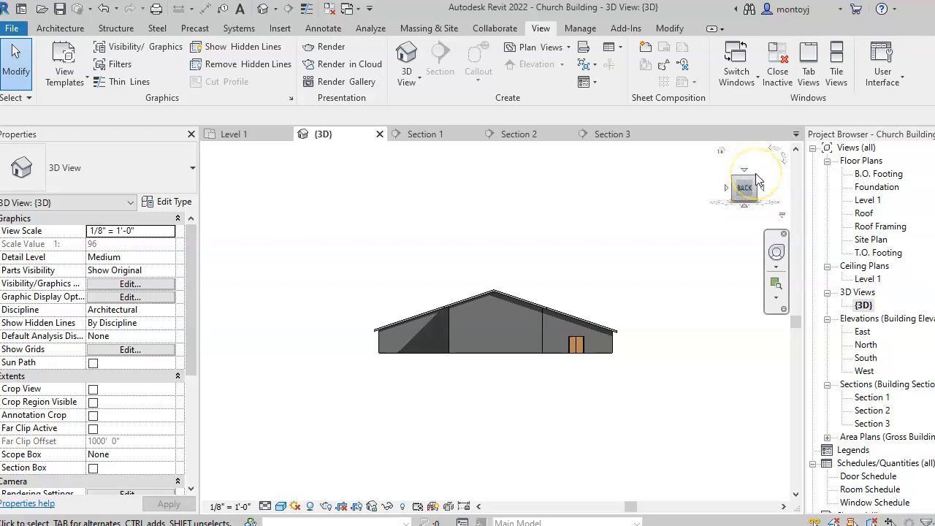
left_click(722, 152)
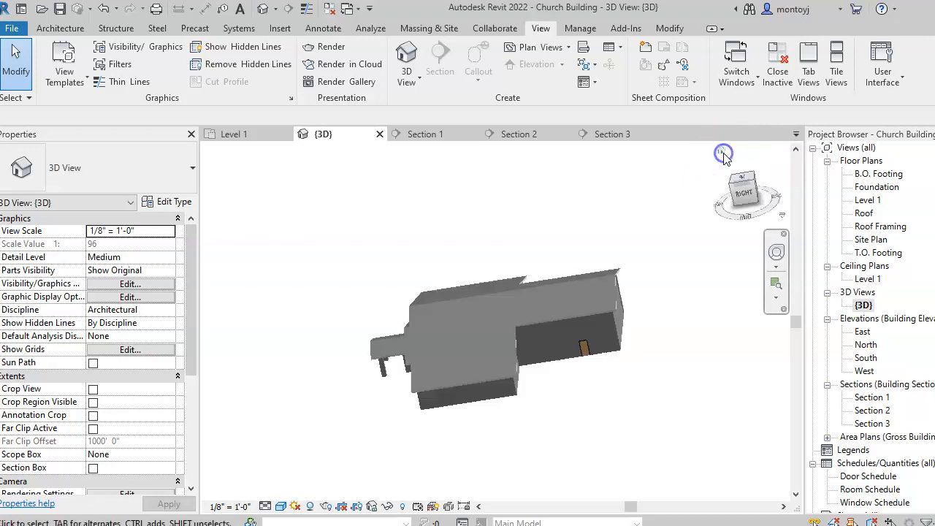
scroll(724, 148, "up", 3)
scroll(724, 149, "down", 2)
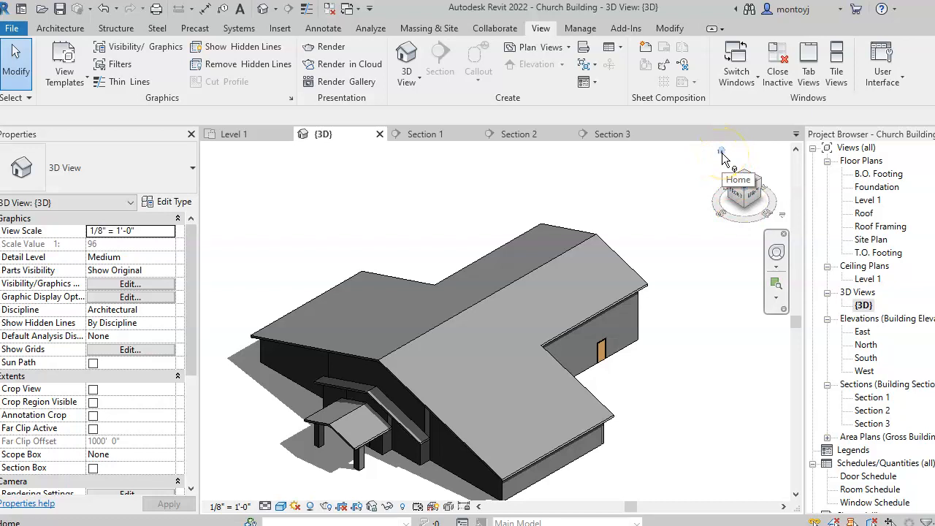
- Restore the 3D view's home orientation and try the Hidden Line visual style before switching the church model to Wireframe
left_click(722, 154)
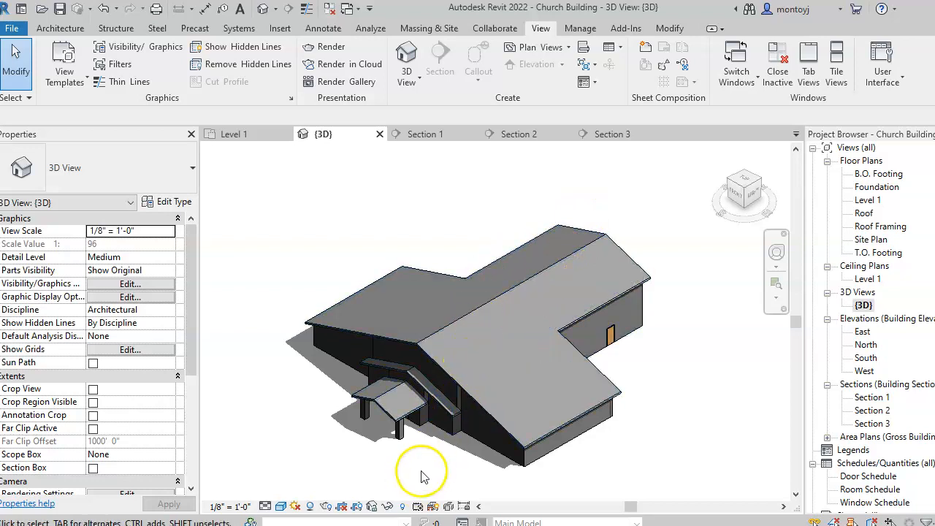
left_click(281, 507)
left_click(302, 449)
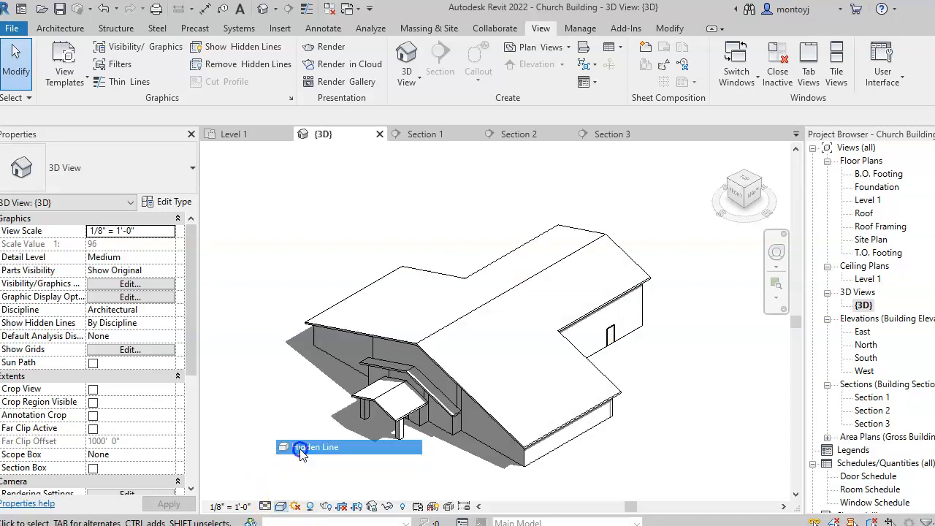
left_click(265, 507)
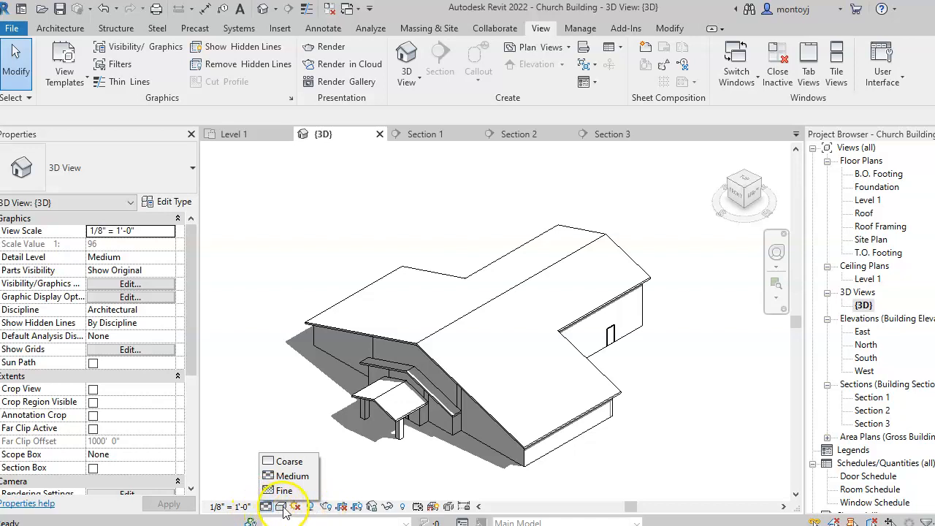
left_click(281, 507)
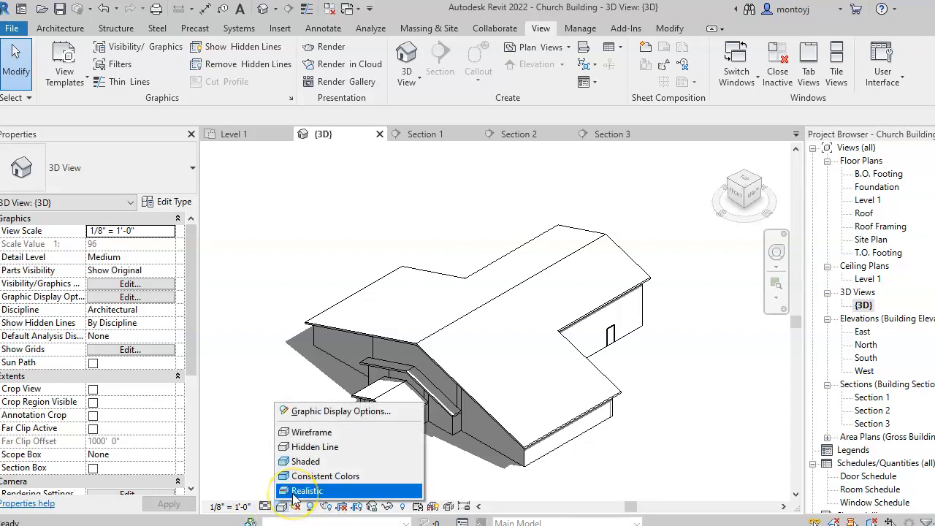
left_click(301, 433)
scroll(662, 358, "up", 3)
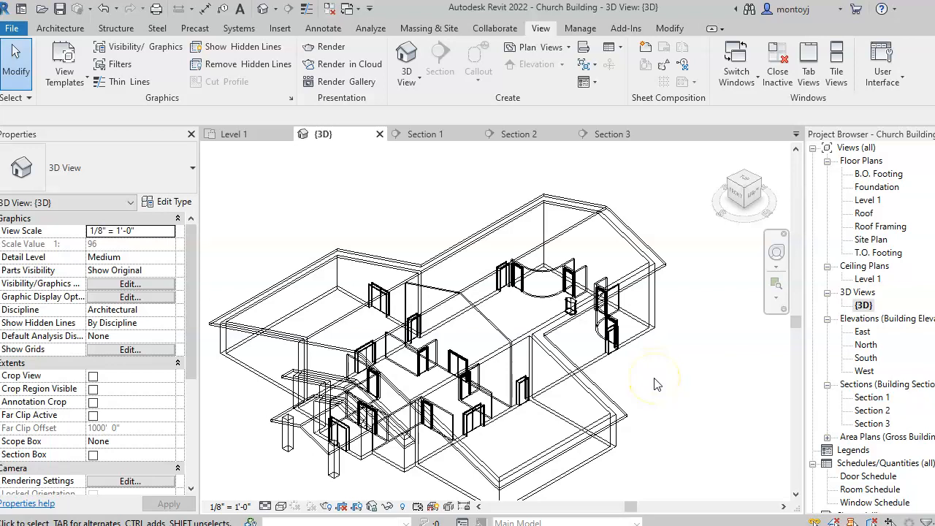
- Open the Level 1 reflected ceiling plan and look over the whole building
double_click(866, 279)
scroll(601, 264, "up", 2)
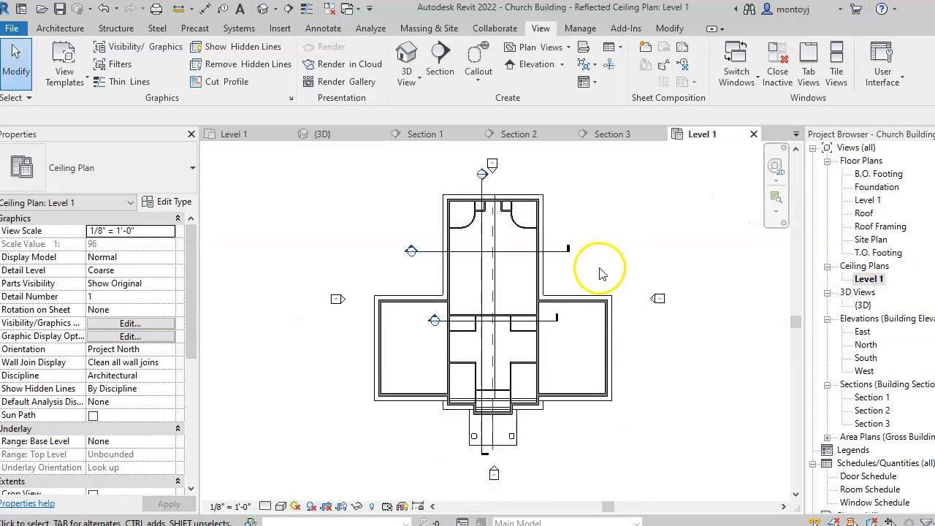
scroll(597, 265, "down", 1)
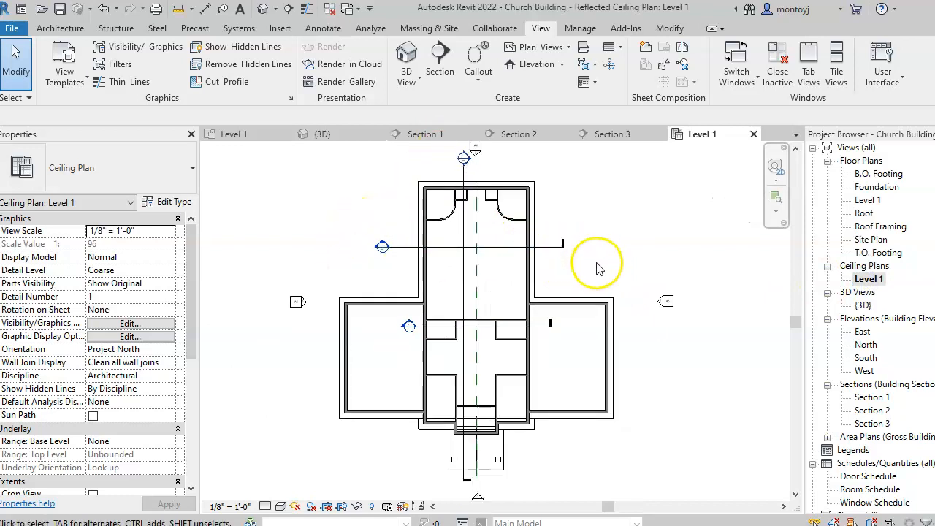
middle_click_drag(559, 436, 604, 486)
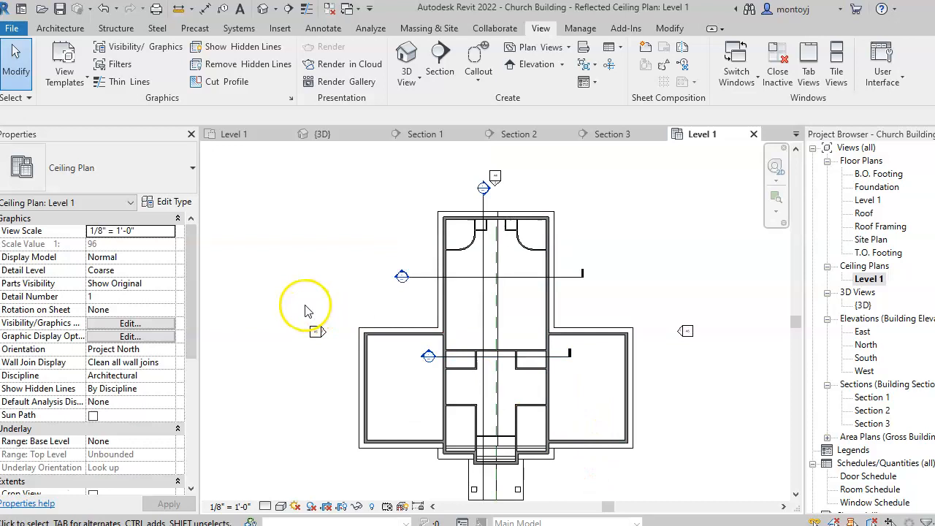
- Change the central hall's long west exterior wall to the Exterior - Brick on CMU wall type
left_click(447, 300)
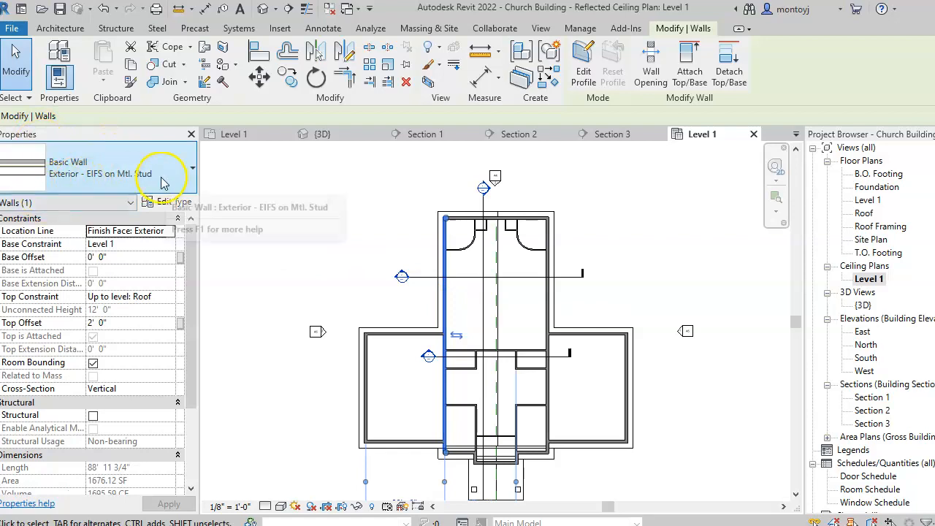
left_click(193, 169)
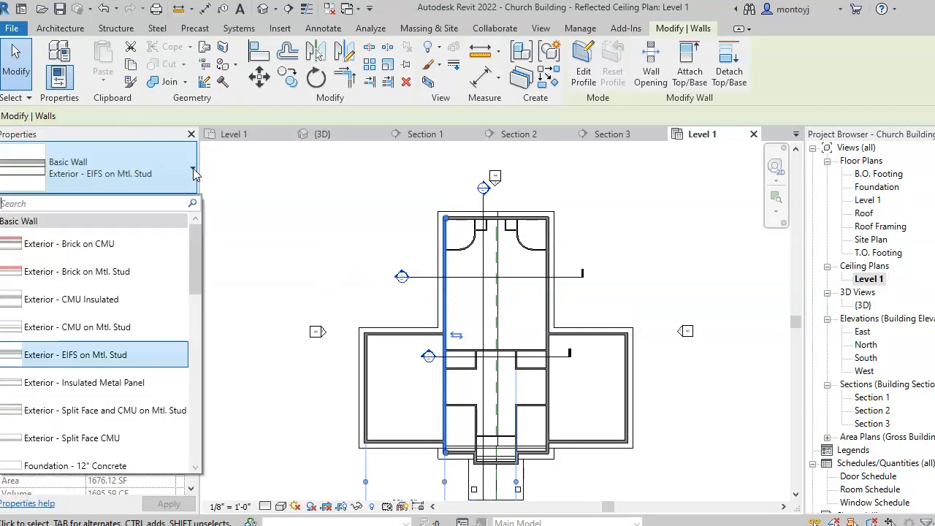
left_click(129, 243)
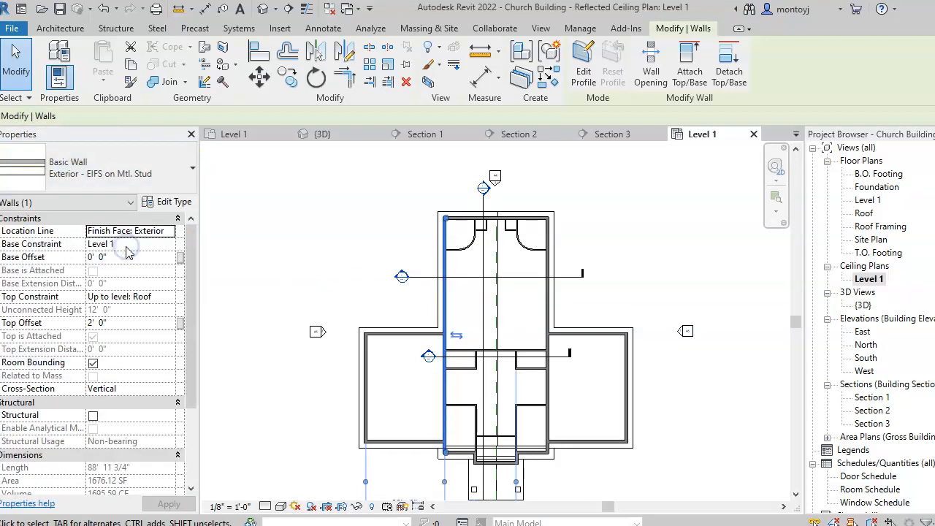
left_click(411, 296)
scroll(453, 288, "up", 5)
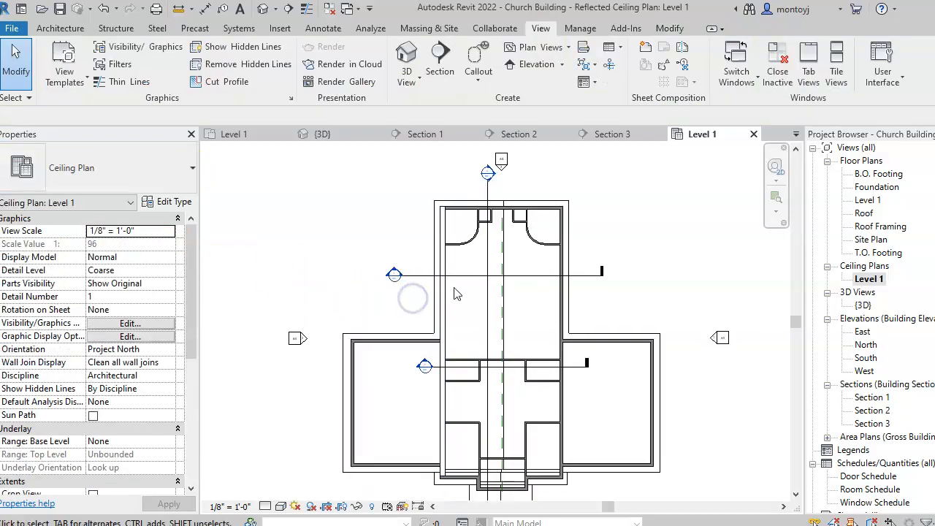
scroll(309, 250, "down", 2)
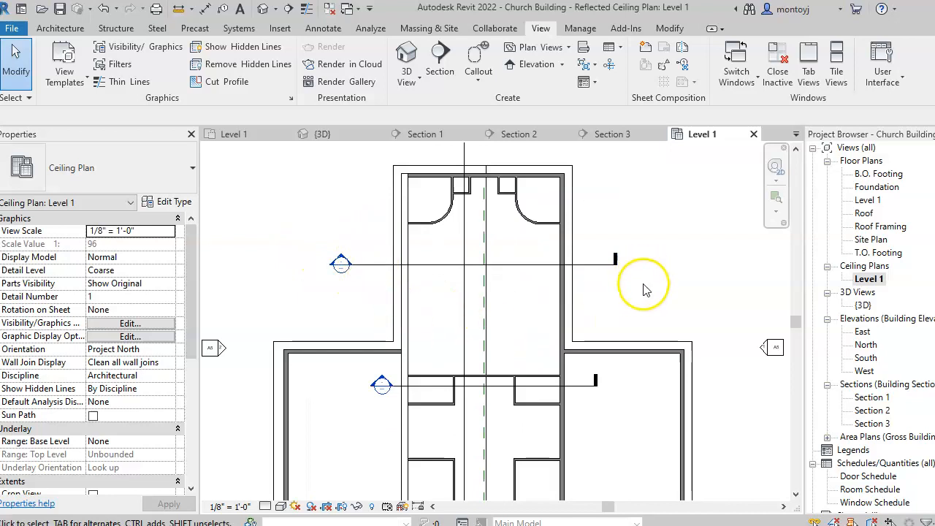
scroll(647, 285, "down", 1)
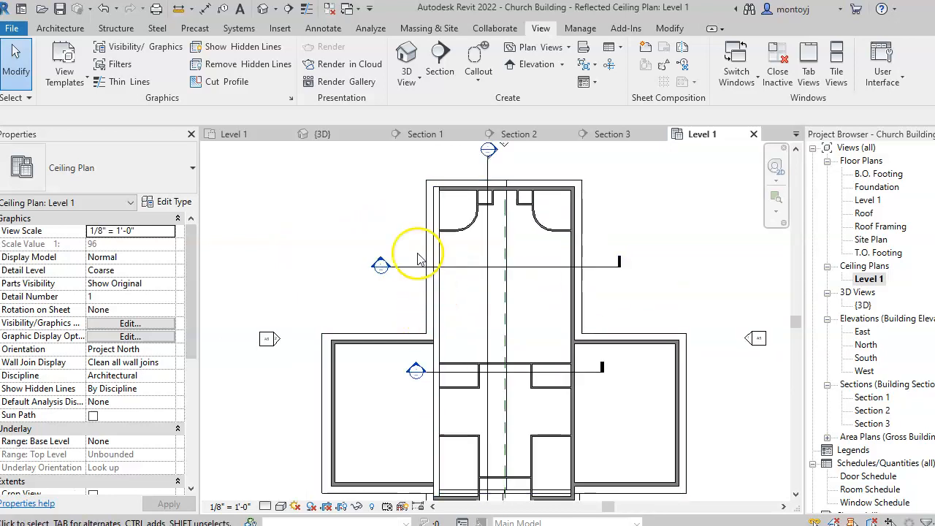
- Return to the default 3D view and orient the church model to its left side
left_click(411, 65)
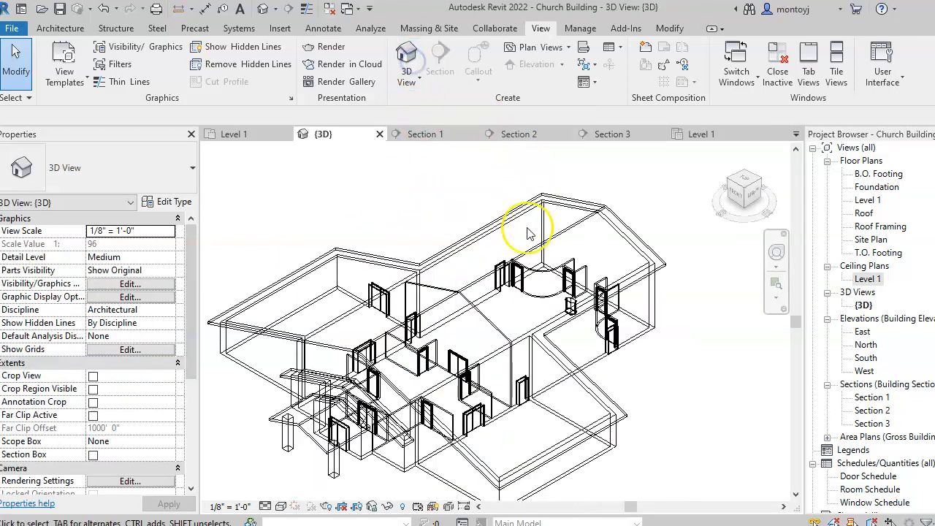
left_click(754, 193)
left_click(728, 188)
left_click(727, 187)
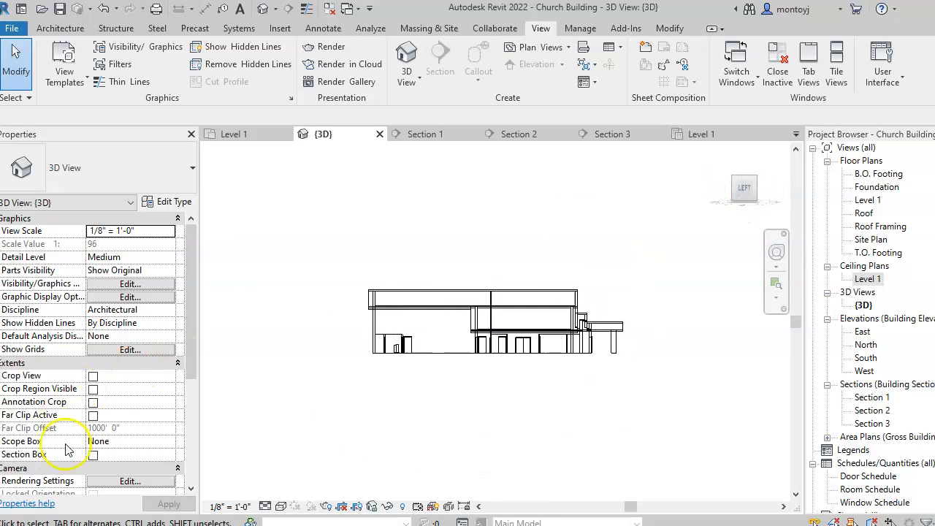
- Compare the left side of the church in the Shaded and Realistic visual styles and set the view back to Wireframe
left_click(282, 506)
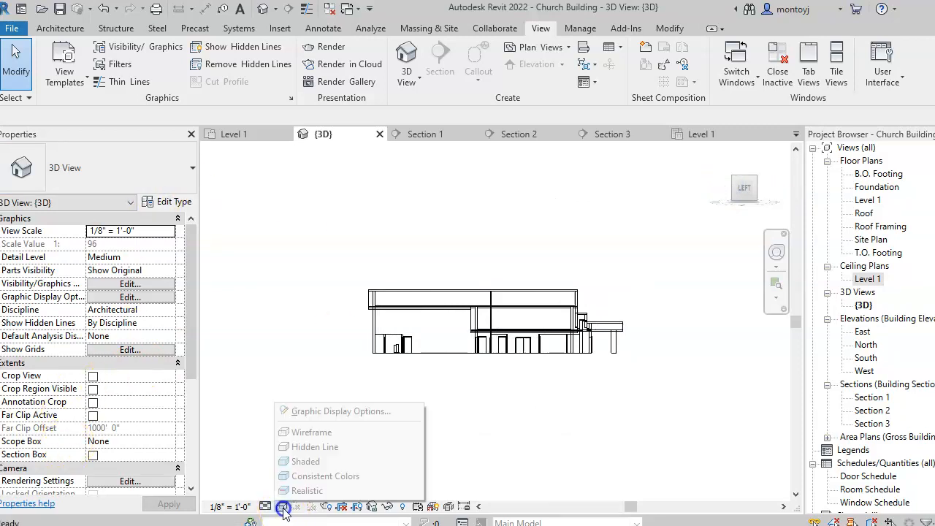
left_click(298, 464)
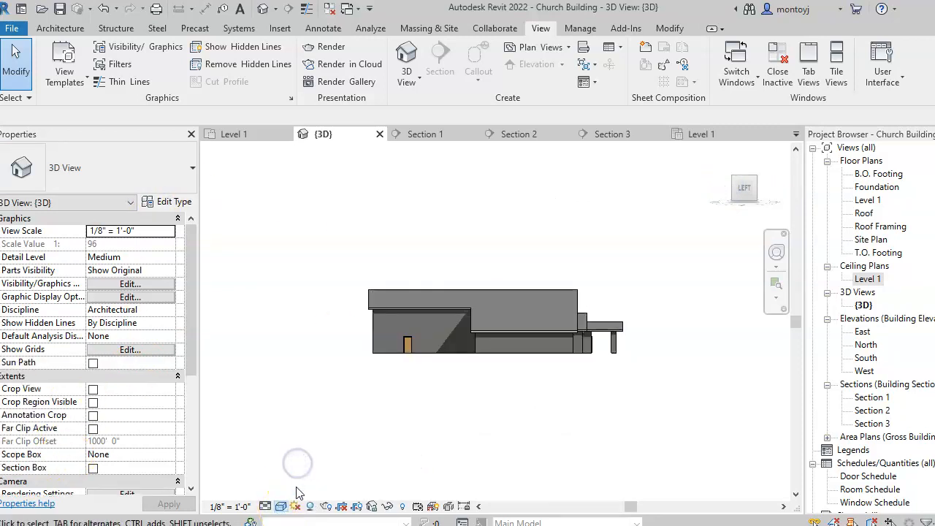
left_click(281, 506)
left_click(296, 489)
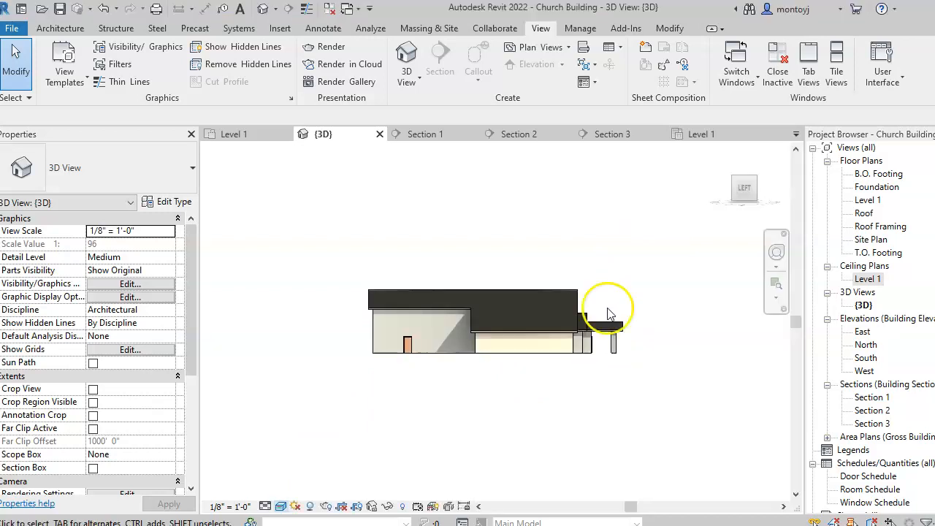
scroll(475, 324, "up", 3)
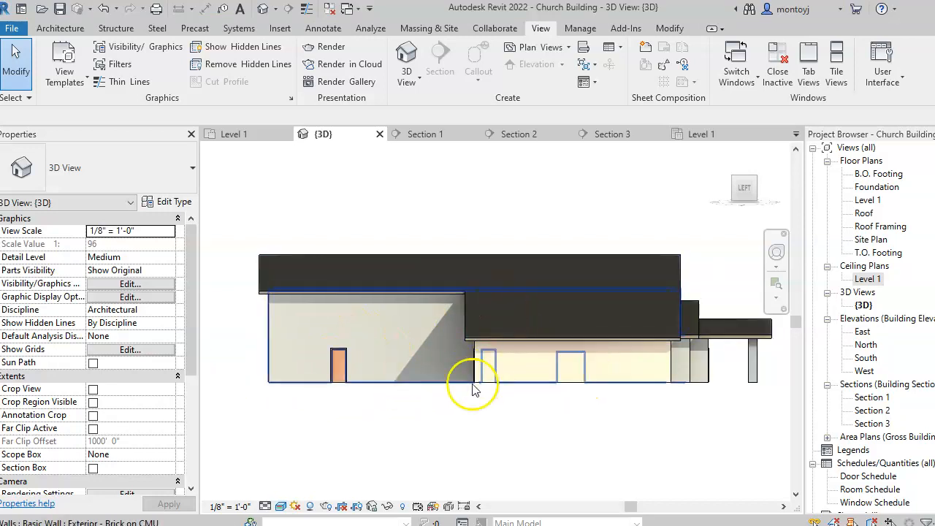
left_click(361, 459)
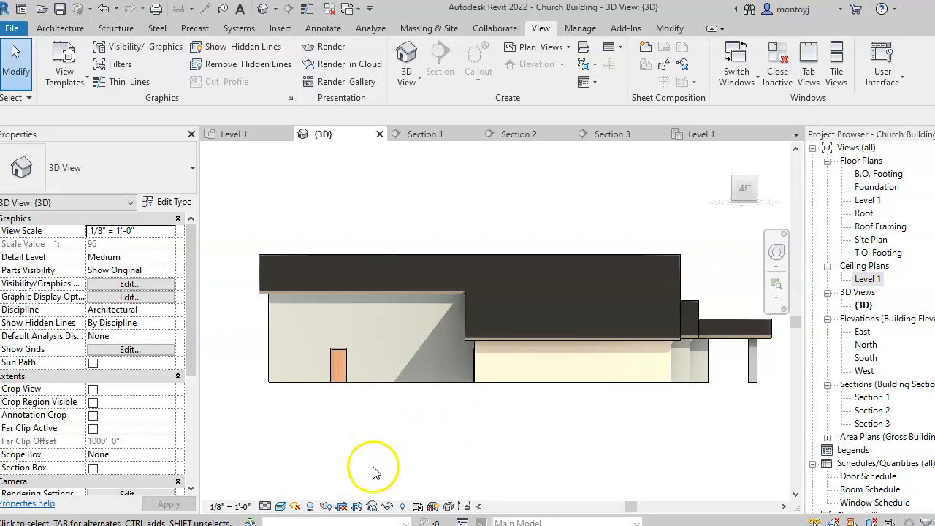
left_click(279, 507)
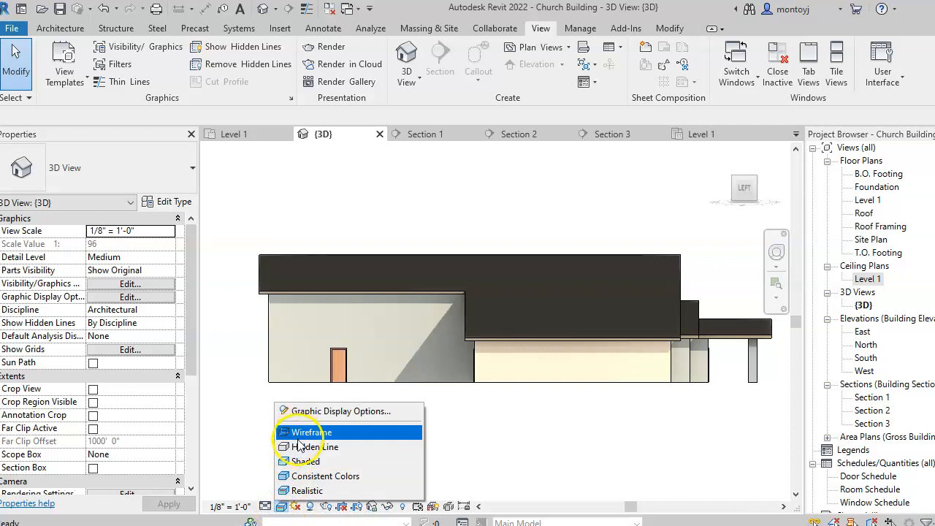
left_click(300, 434)
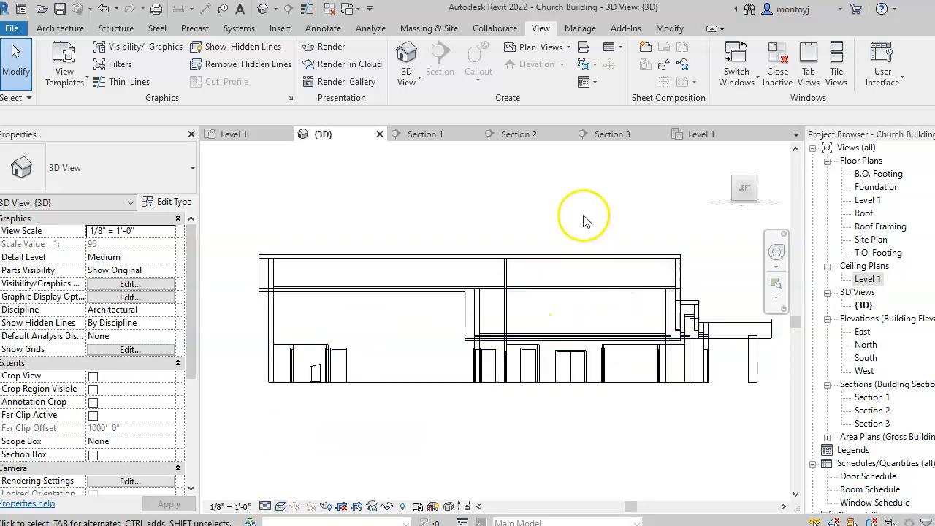
- Open the Level 1 floor plan and fit the entire plan in the view
double_click(868, 199)
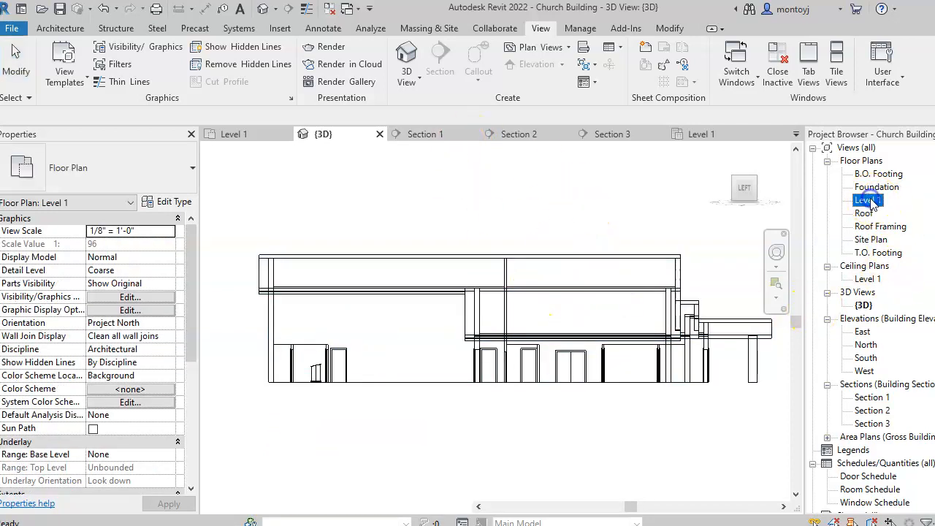
right_click(676, 283)
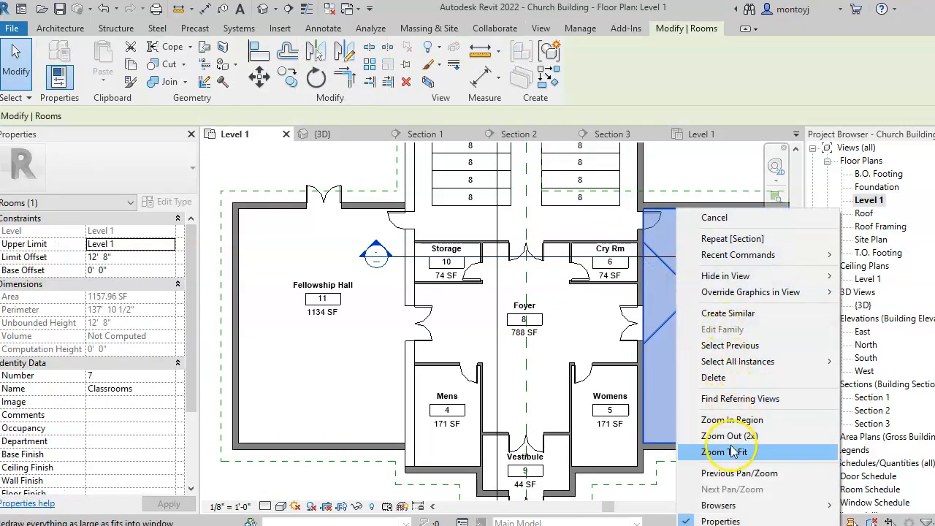
left_click(723, 452)
left_click(724, 449)
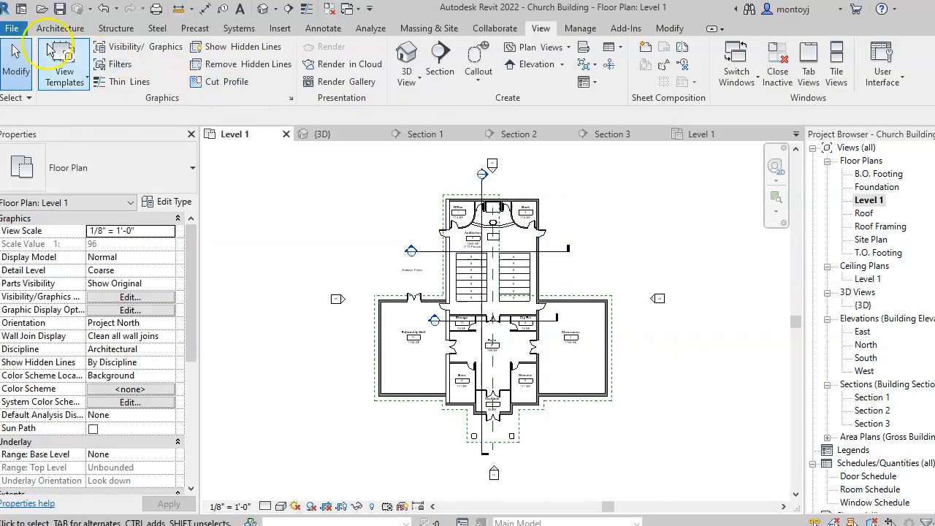
- Save the project as a new project file in Downloads, named 1.2_Church Explore_ followed by the author's first initial and surname
left_click(16, 33)
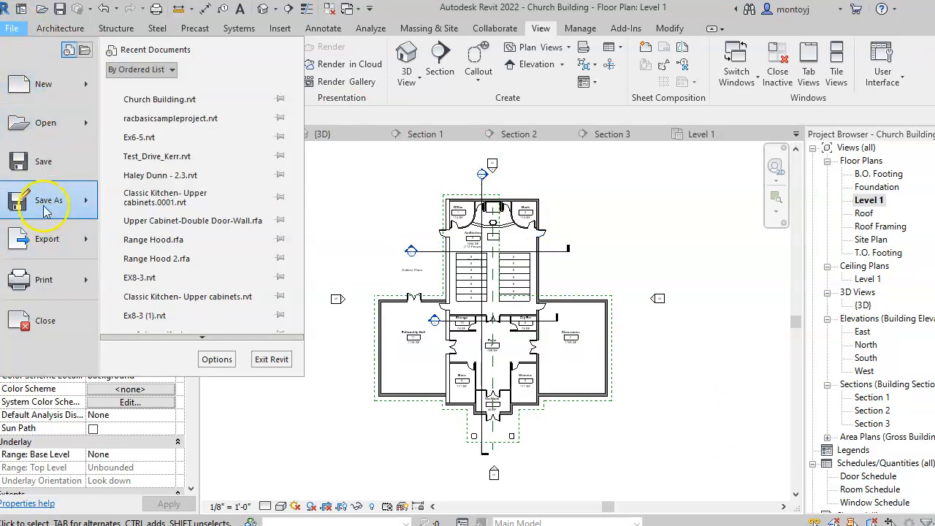
mouse_move(46, 206)
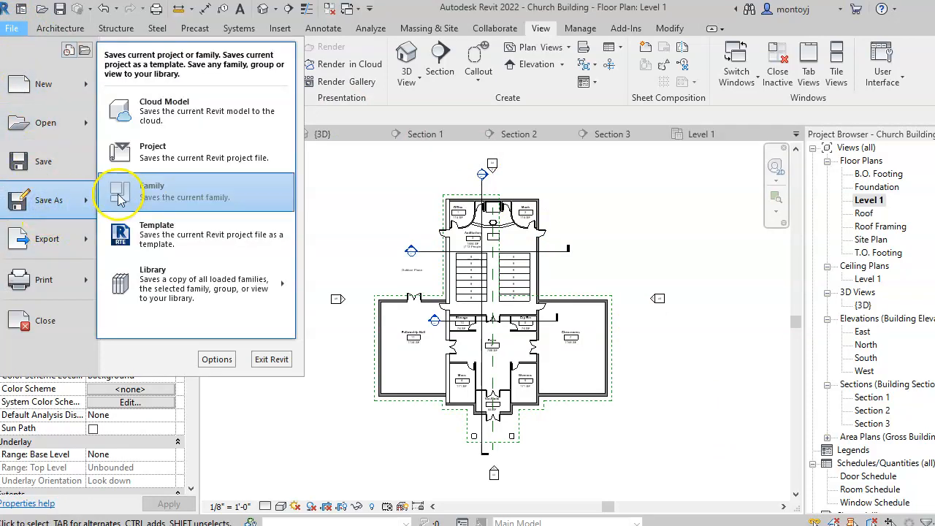
left_click(130, 157)
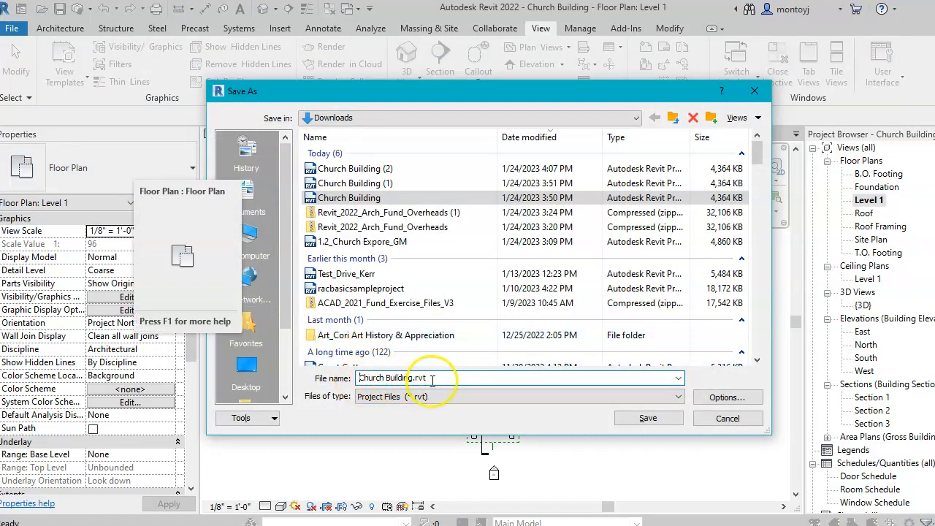
left_click_drag(439, 378, 311, 377)
key("BackSpace")
type("1.2_Church Explore_JM")
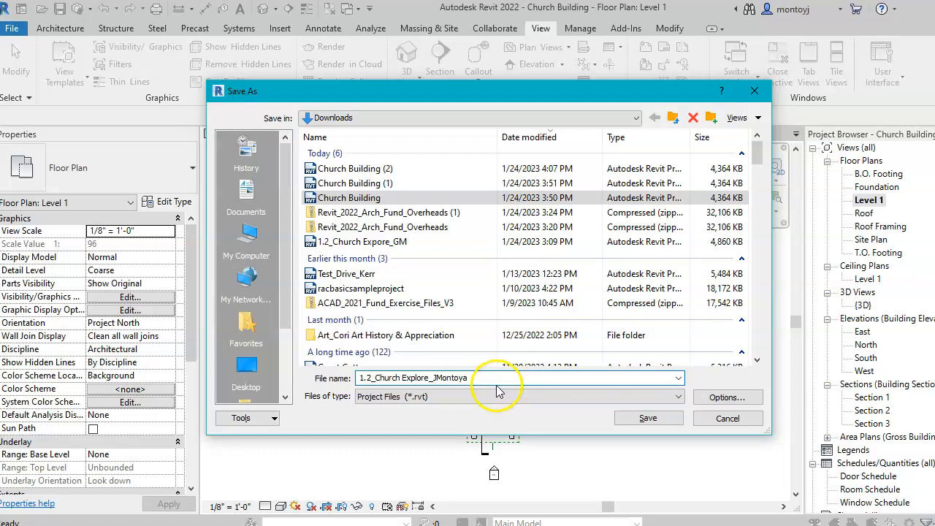
left_click(651, 419)
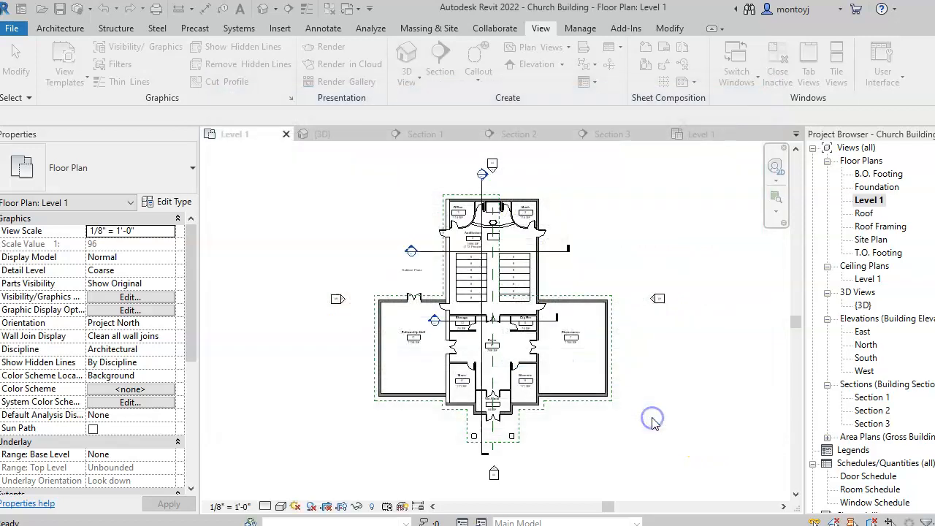